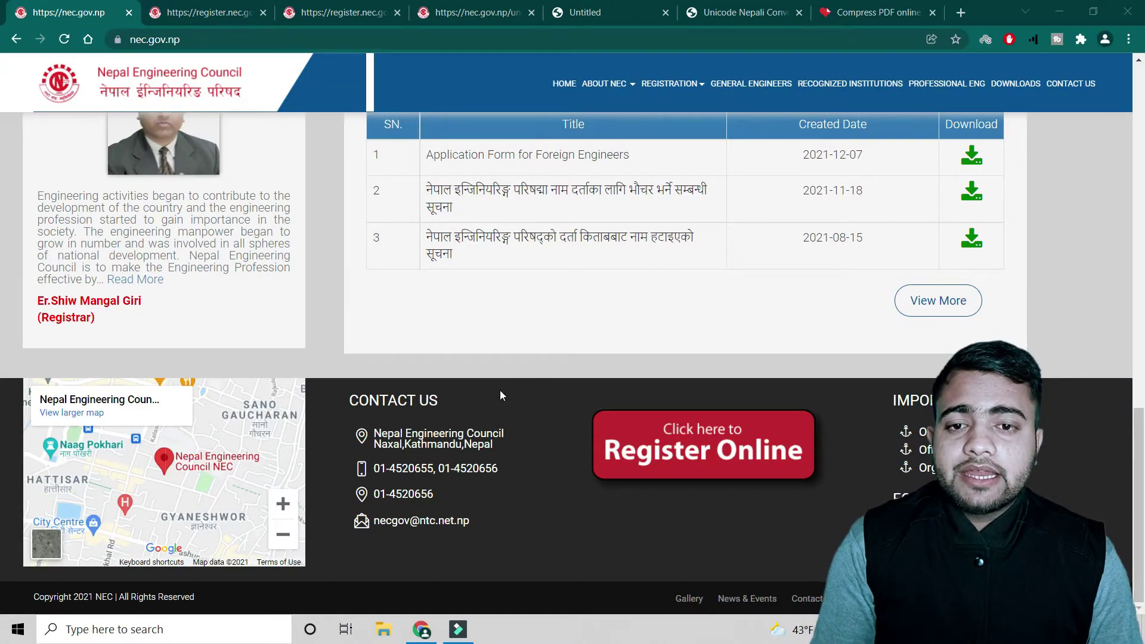
Open the footer's 'Click here to Register Online' banner, loading register.nec.gov.np in a new tab.
{"action": "scroll", "coordinate": [518, 407], "scroll_direction": "up", "scroll_amount": 20}
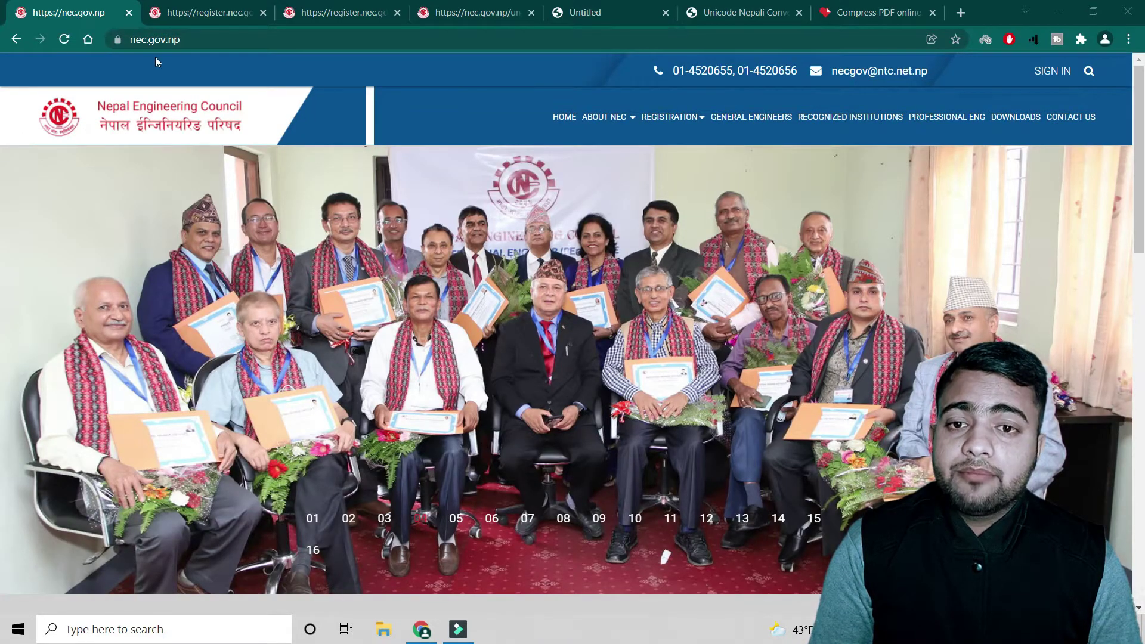
{"action": "scroll", "coordinate": [651, 364], "scroll_direction": "down", "scroll_amount": 20}
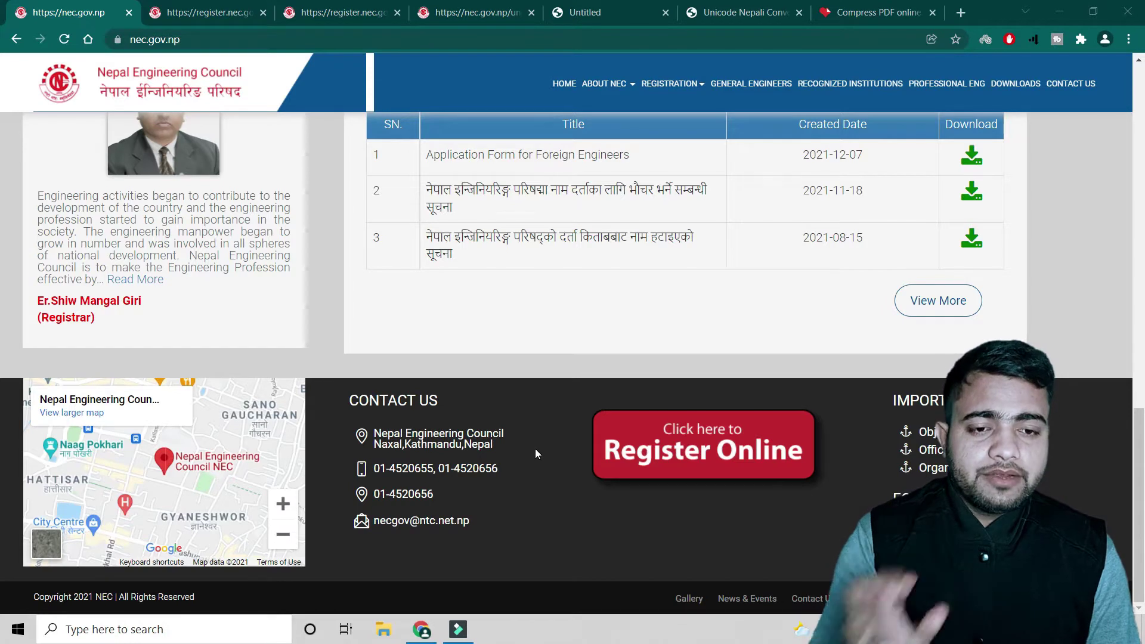
{"action": "left_click", "coordinate": [690, 446]}
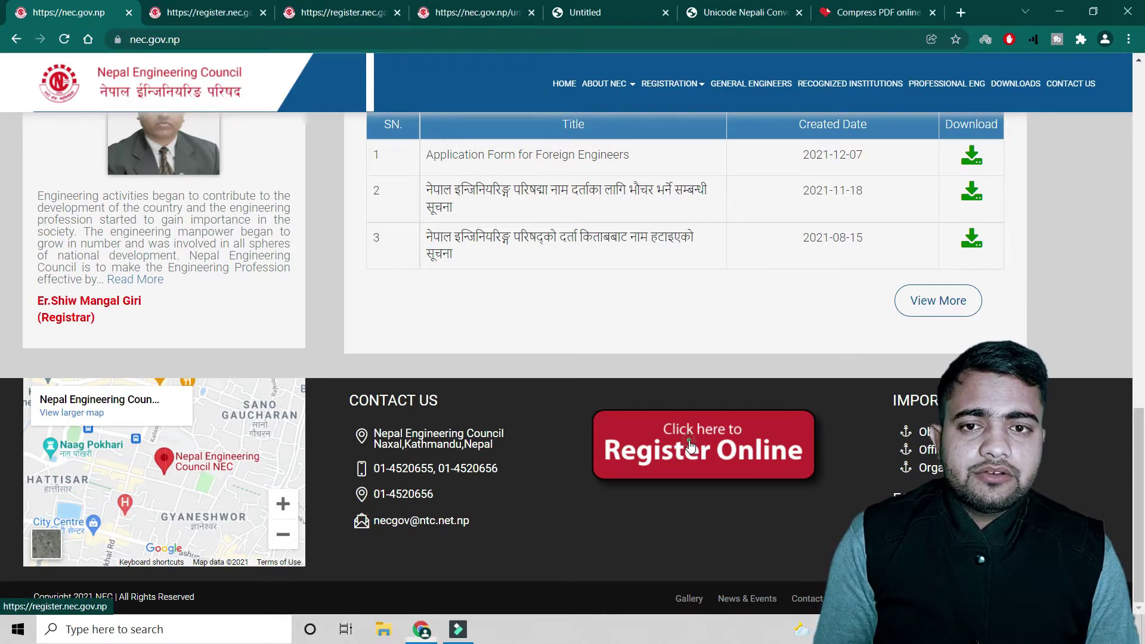
Switch to the register.nec.gov.np/home tab and review the applicant information and fees.
{"action": "left_click", "coordinate": [179, 13]}
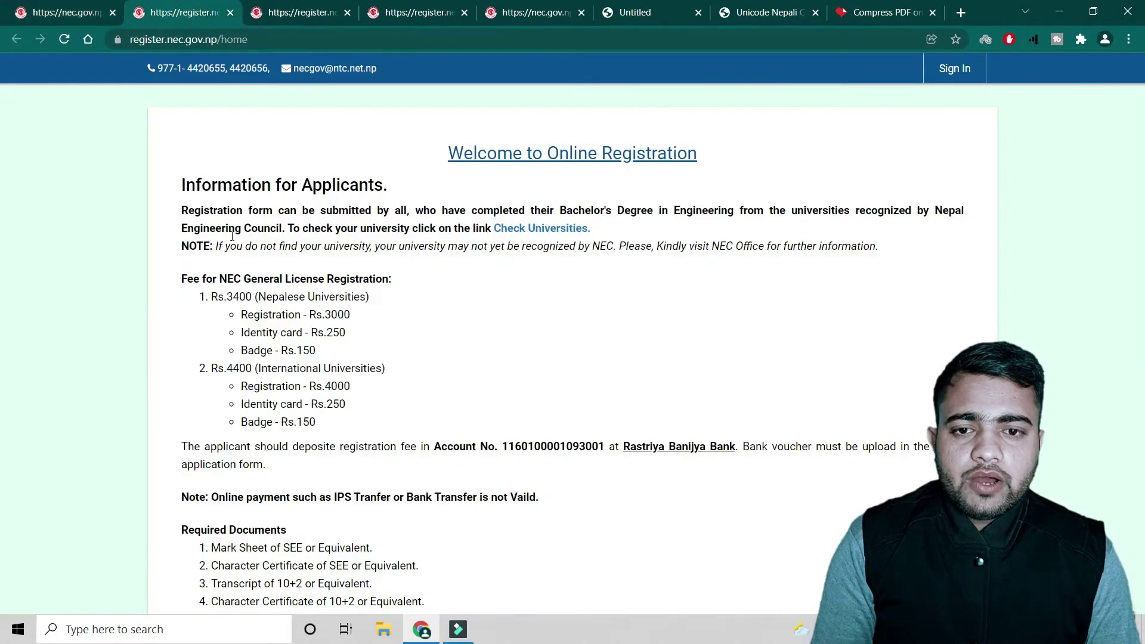
{"action": "scroll", "coordinate": [310, 155], "scroll_direction": "down", "scroll_amount": 5}
{"action": "scroll", "coordinate": [310, 155], "scroll_direction": "up", "scroll_amount": 5}
{"action": "scroll", "coordinate": [358, 263], "scroll_direction": "down", "scroll_amount": 3}
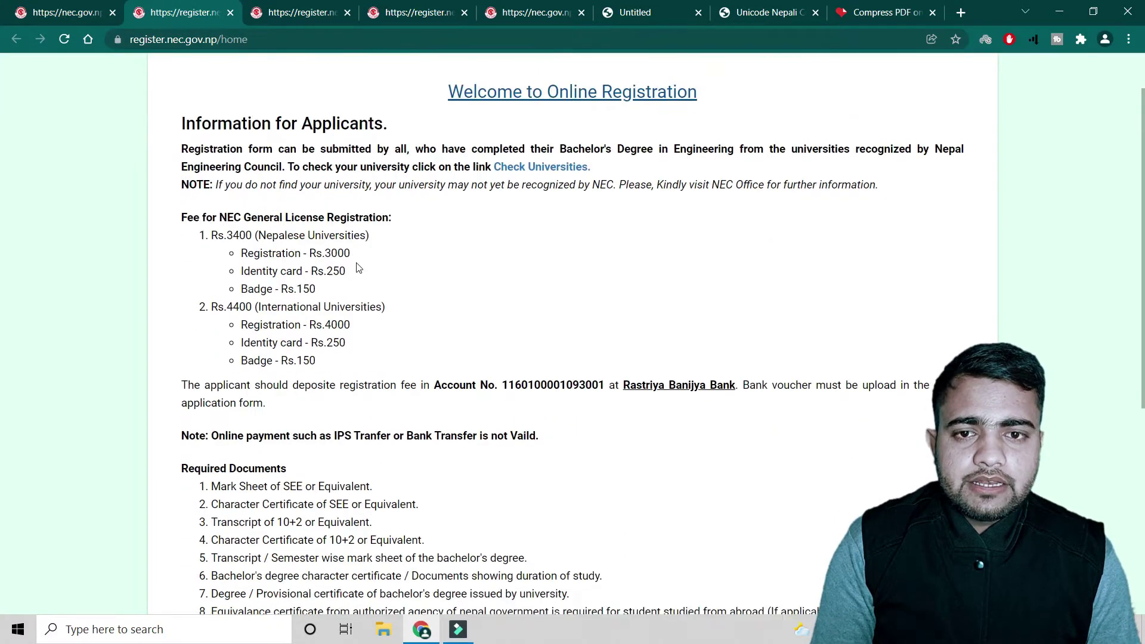
{"action": "scroll", "coordinate": [322, 292], "scroll_direction": "up", "scroll_amount": 3}
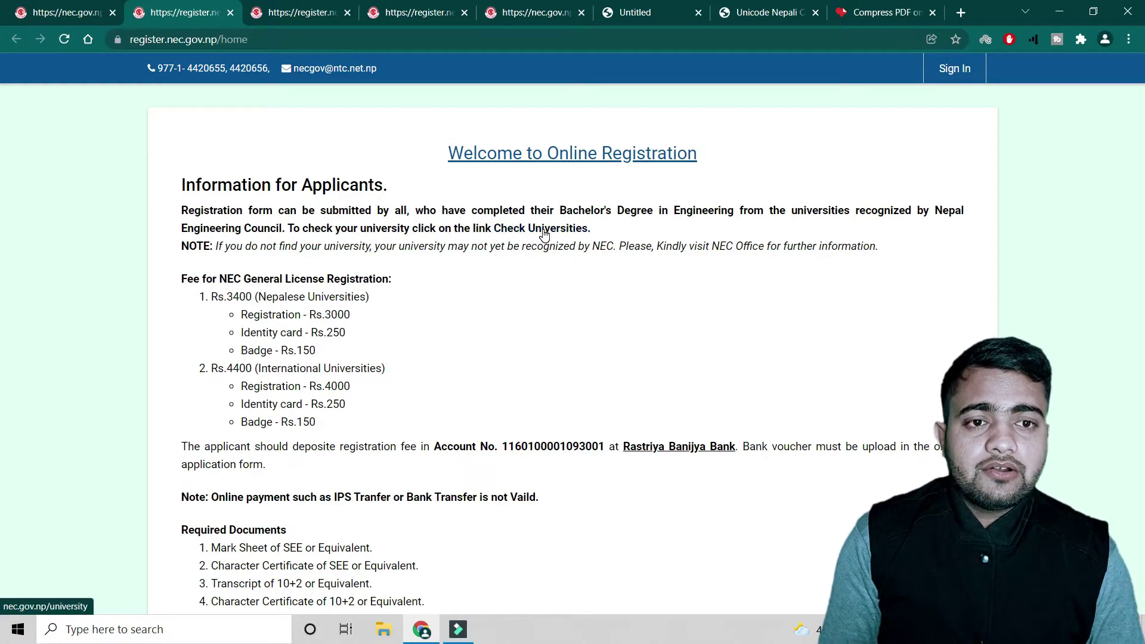
Search the recognized-universities country list for 'Ind' and view the INDIA details.
{"action": "left_click", "coordinate": [521, 226]}
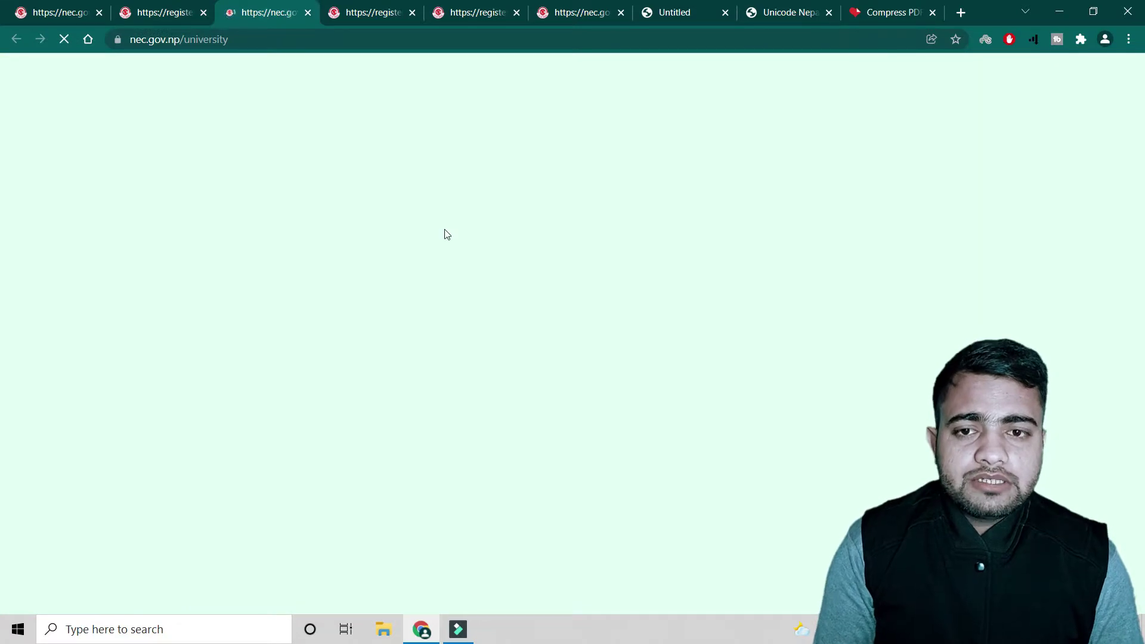
{"action": "scroll", "coordinate": [693, 290], "scroll_direction": "down", "scroll_amount": 4}
{"action": "scroll", "coordinate": [388, 200], "scroll_direction": "up", "scroll_amount": 2}
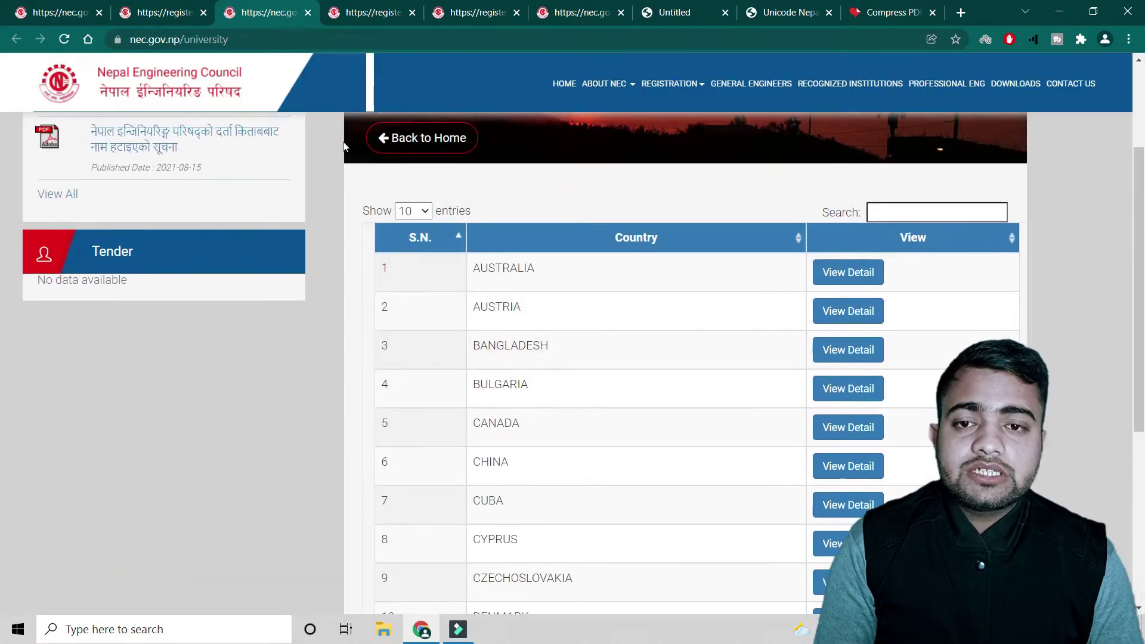
{"action": "left_click", "coordinate": [952, 218]}
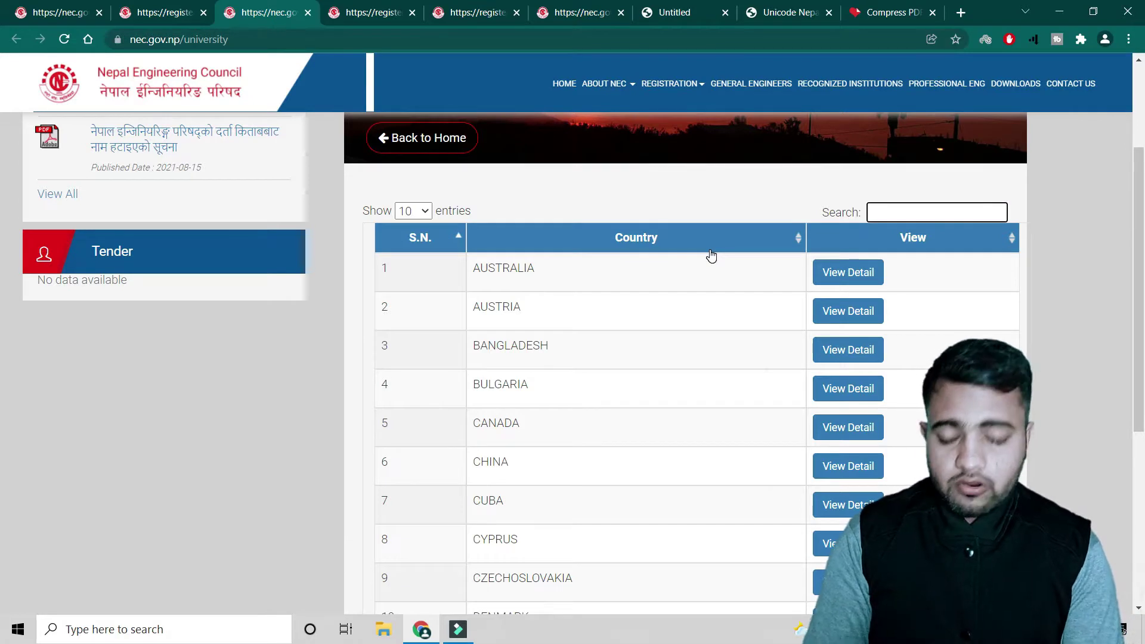
{"action": "type", "text": "Ind"}
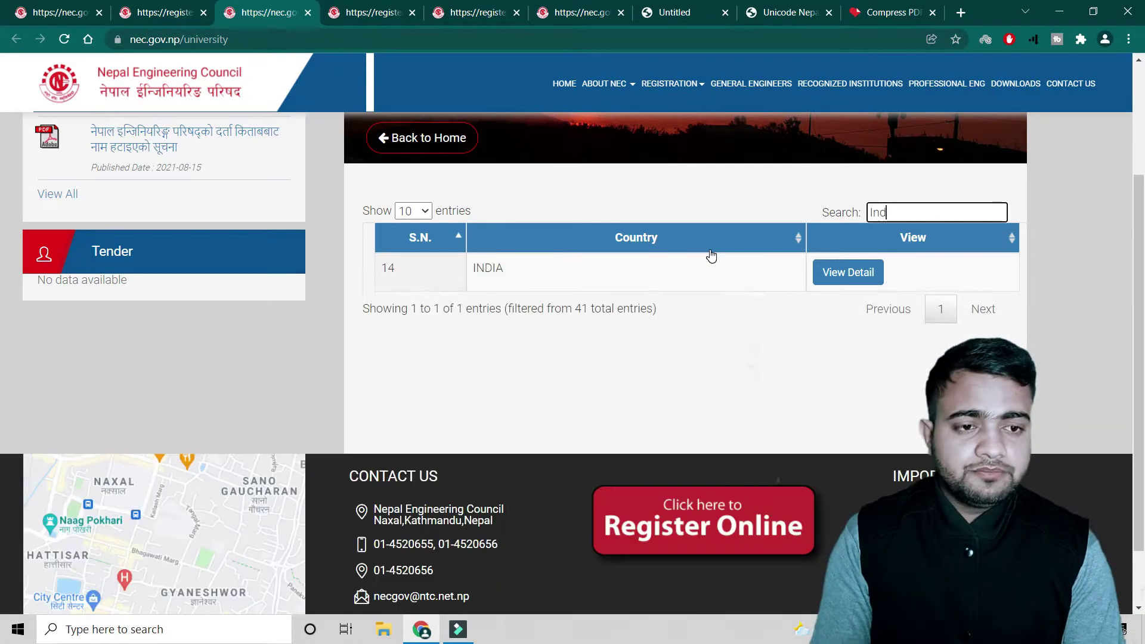
{"action": "type", "text": "ua"}
{"action": "key", "text": "BackSpace"}
{"action": "key", "text": "BackSpace"}
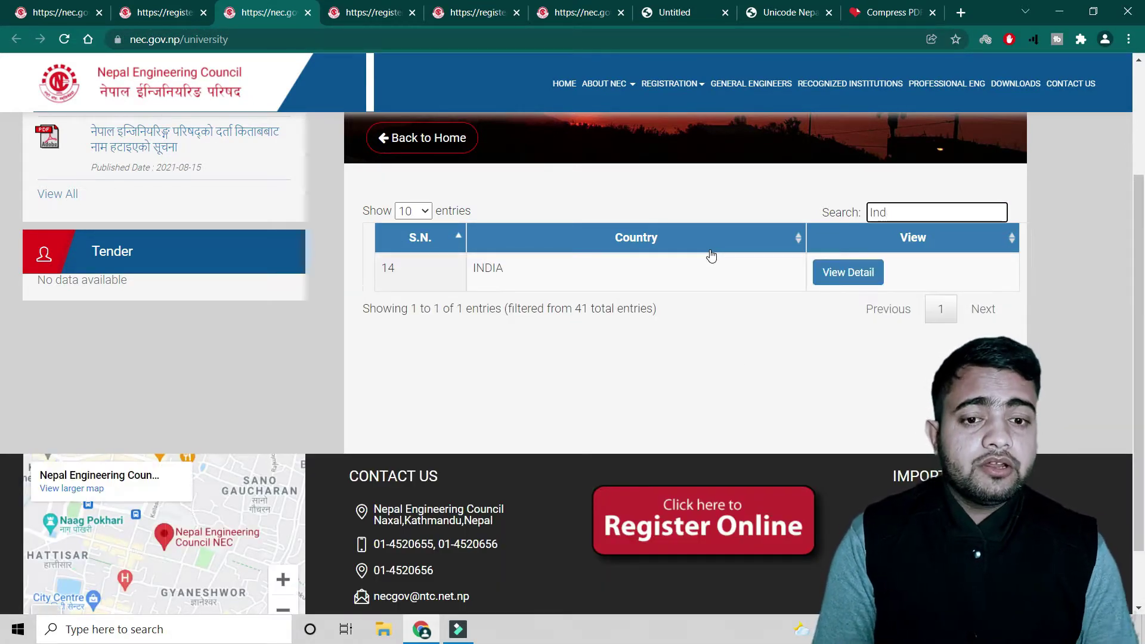
{"action": "left_click", "coordinate": [858, 275]}
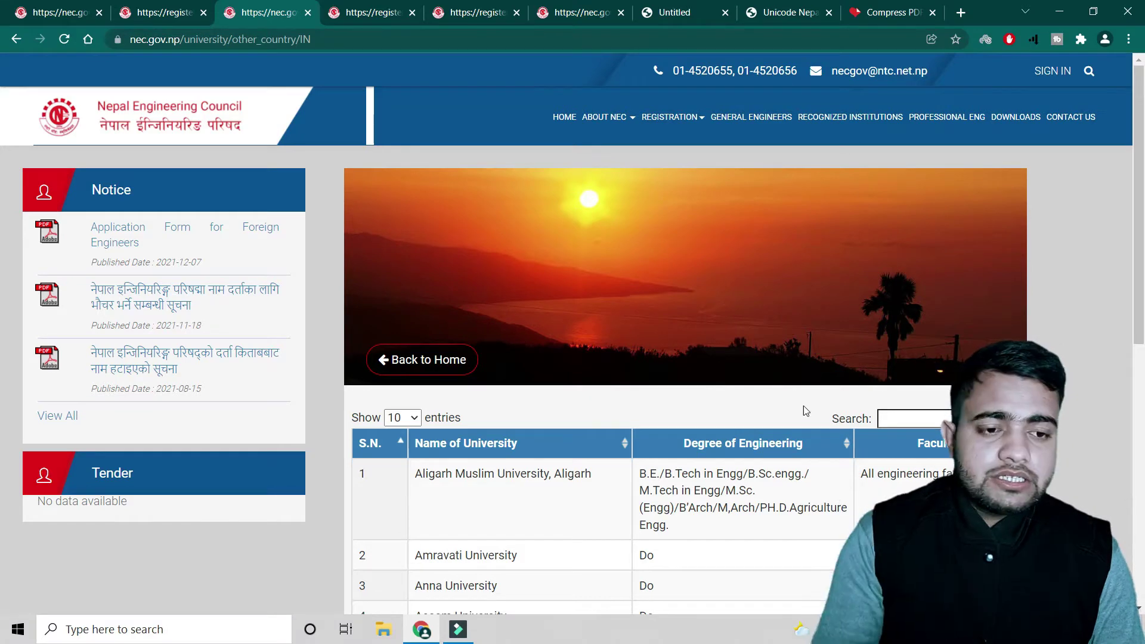
Filter the India university table by 'Vel' to show Vel Tech Dr RR & SR Technical.
{"action": "scroll", "coordinate": [796, 401], "scroll_direction": "down", "scroll_amount": 3}
{"action": "left_click", "coordinate": [884, 268]}
{"action": "left_click", "coordinate": [715, 253]}
{"action": "scroll", "coordinate": [620, 386], "scroll_direction": "down", "scroll_amount": 6}
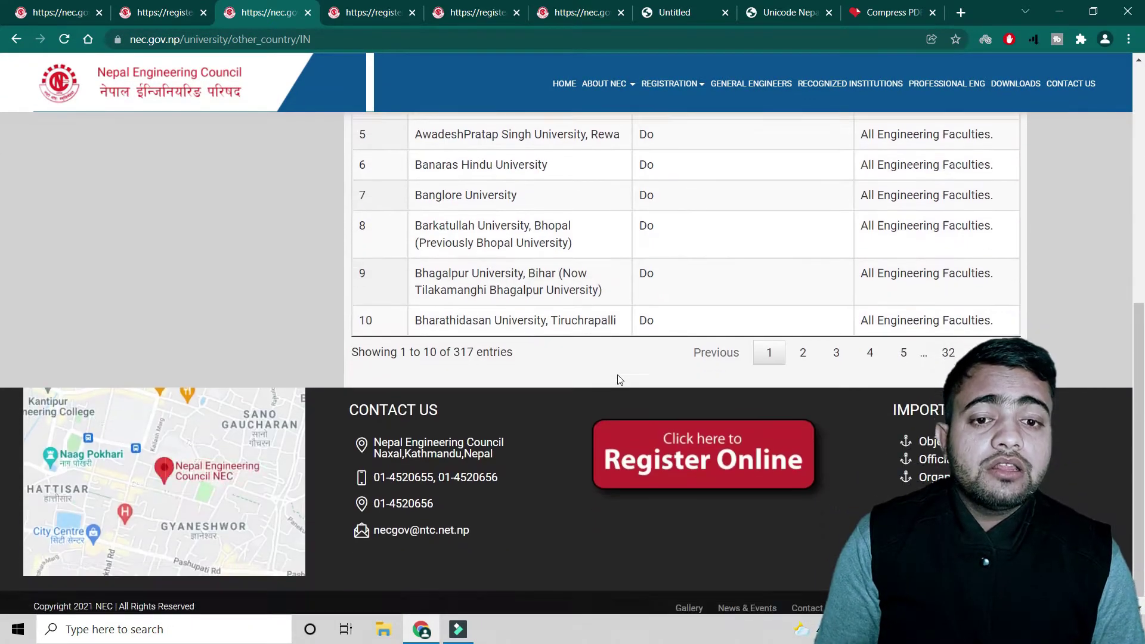
{"action": "scroll", "coordinate": [619, 386], "scroll_direction": "up", "scroll_amount": 4}
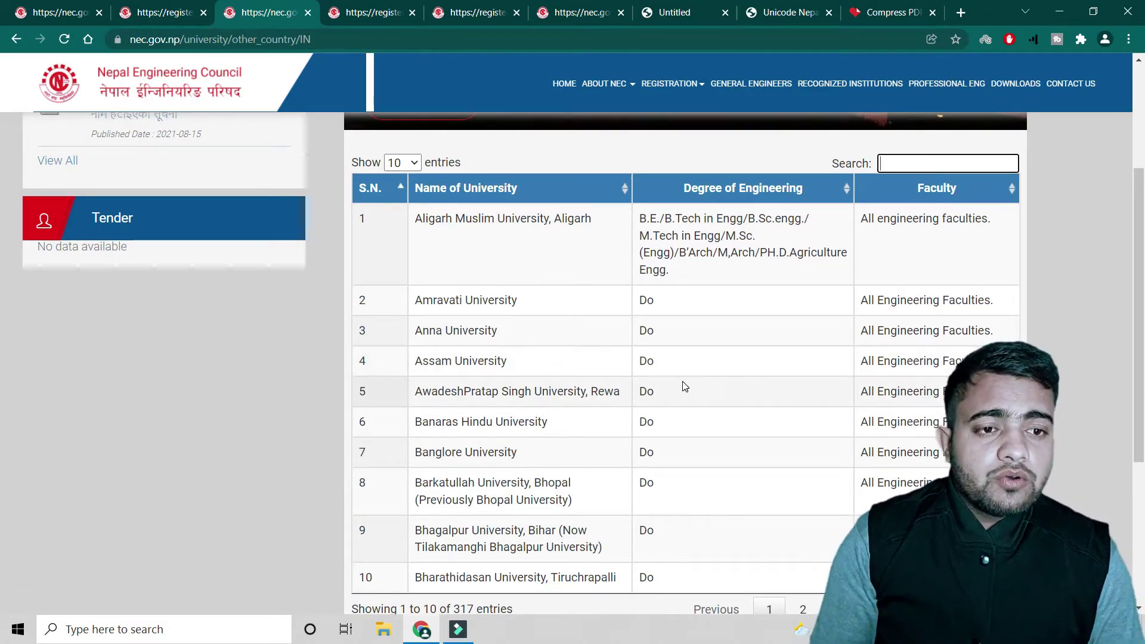
{"action": "left_click", "coordinate": [937, 165]}
{"action": "type", "text": "Vel"}
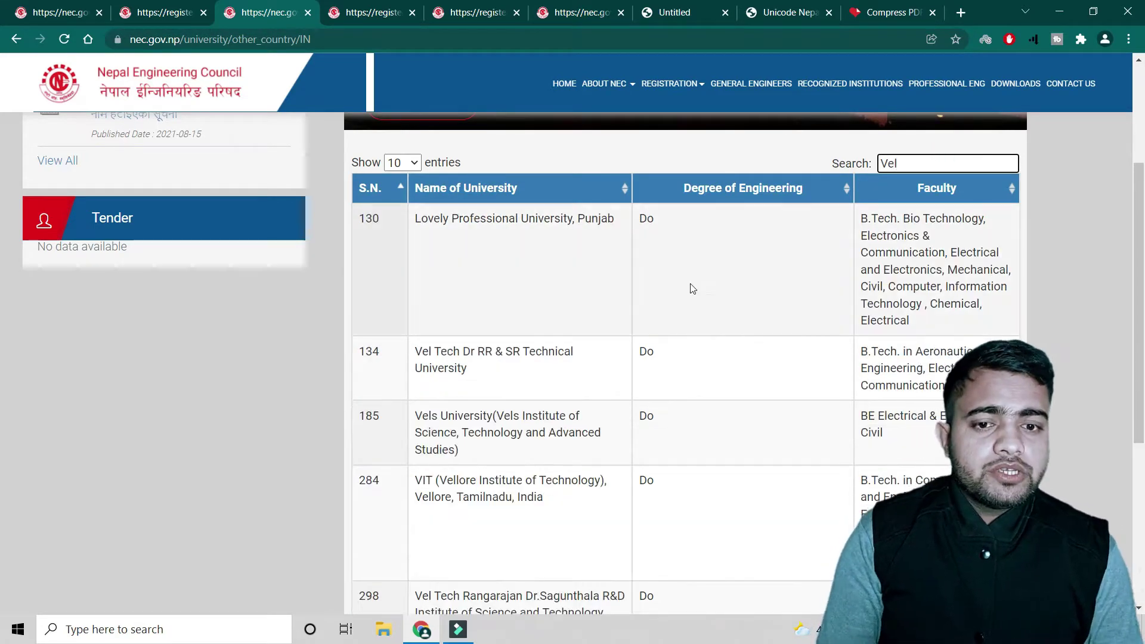
{"action": "scroll", "coordinate": [527, 327], "scroll_direction": "down", "scroll_amount": 2}
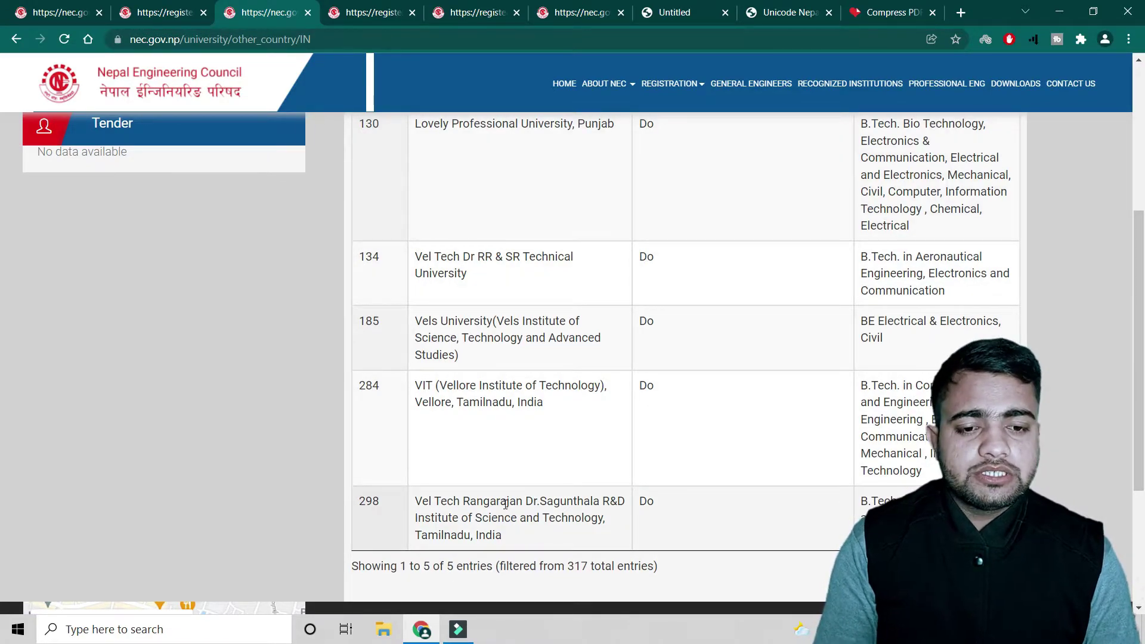
{"action": "scroll", "coordinate": [536, 439], "scroll_direction": "up", "scroll_amount": 6}
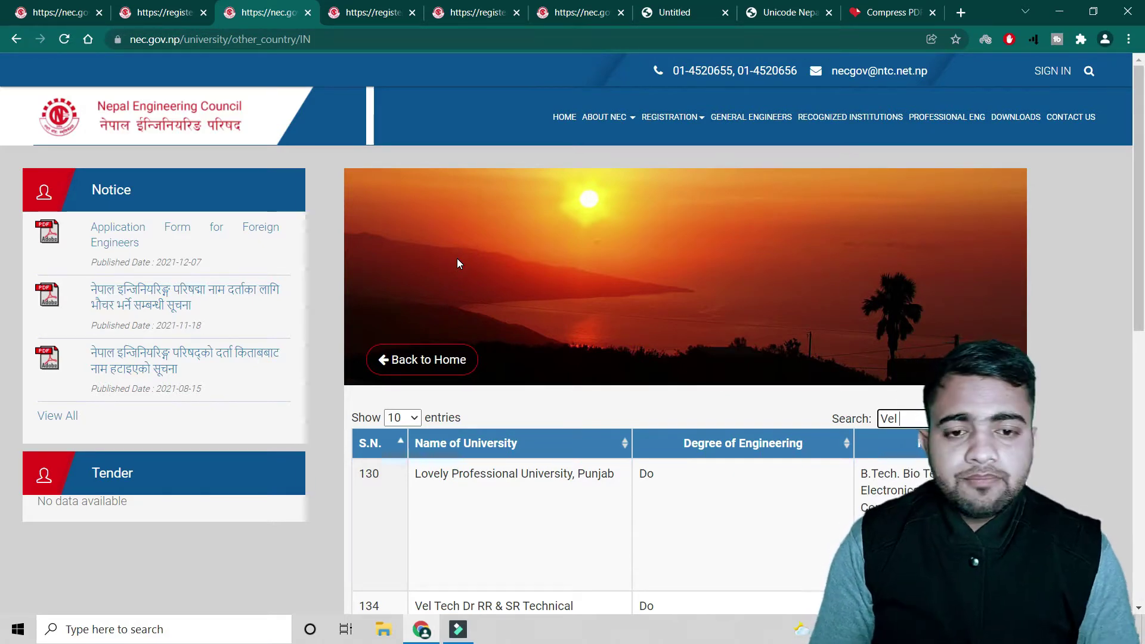
Go back to the registration portal tab and look over the applicant fee information.
{"action": "left_click", "coordinate": [169, 13]}
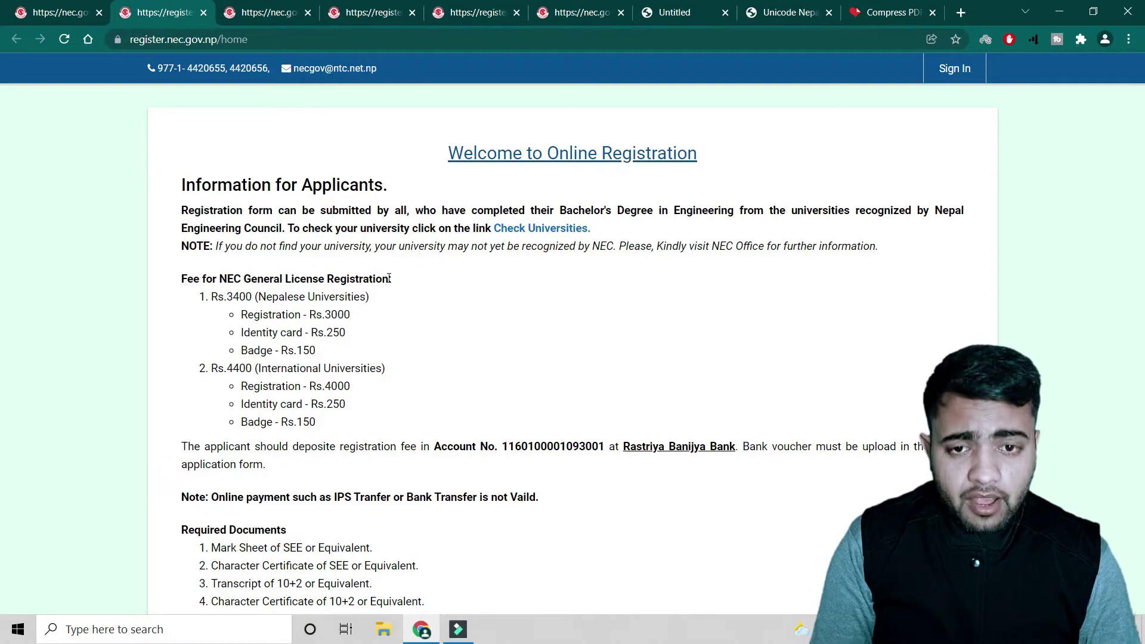
{"action": "scroll", "coordinate": [389, 286], "scroll_direction": "down", "scroll_amount": 3}
{"action": "scroll", "coordinate": [387, 292], "scroll_direction": "up", "scroll_amount": 3}
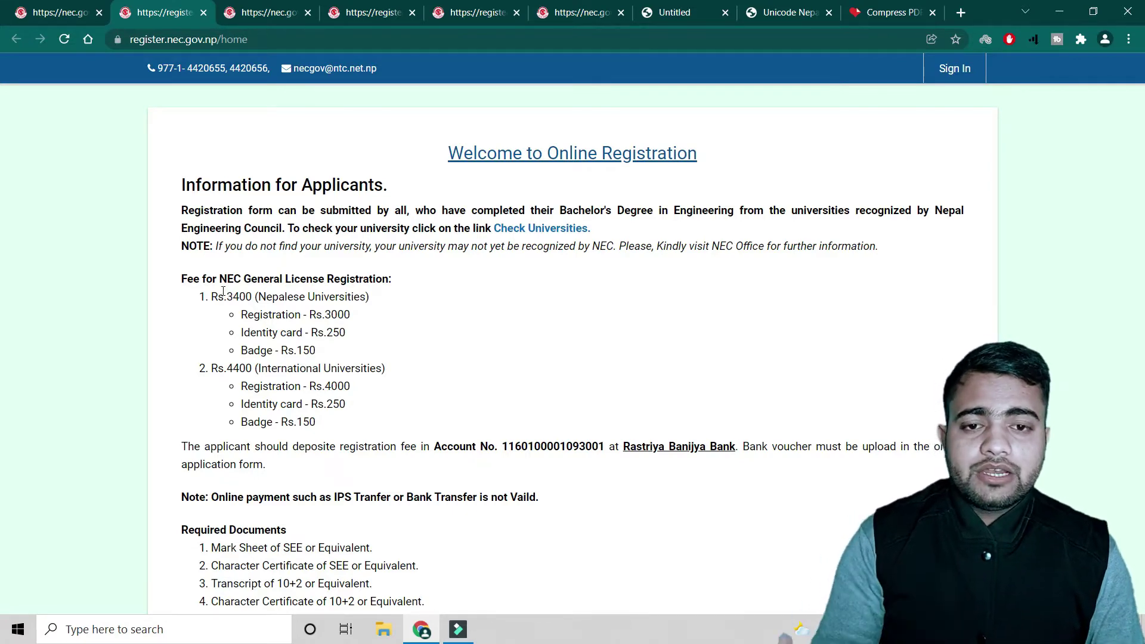
{"action": "scroll", "coordinate": [202, 294], "scroll_direction": "down", "scroll_amount": 2}
{"action": "scroll", "coordinate": [197, 294], "scroll_direction": "up", "scroll_amount": 2}
Highlight the fee registration heading and the international universities fee line.
{"action": "left_click_drag", "start_coordinate": [165, 281], "coordinate": [435, 283]}
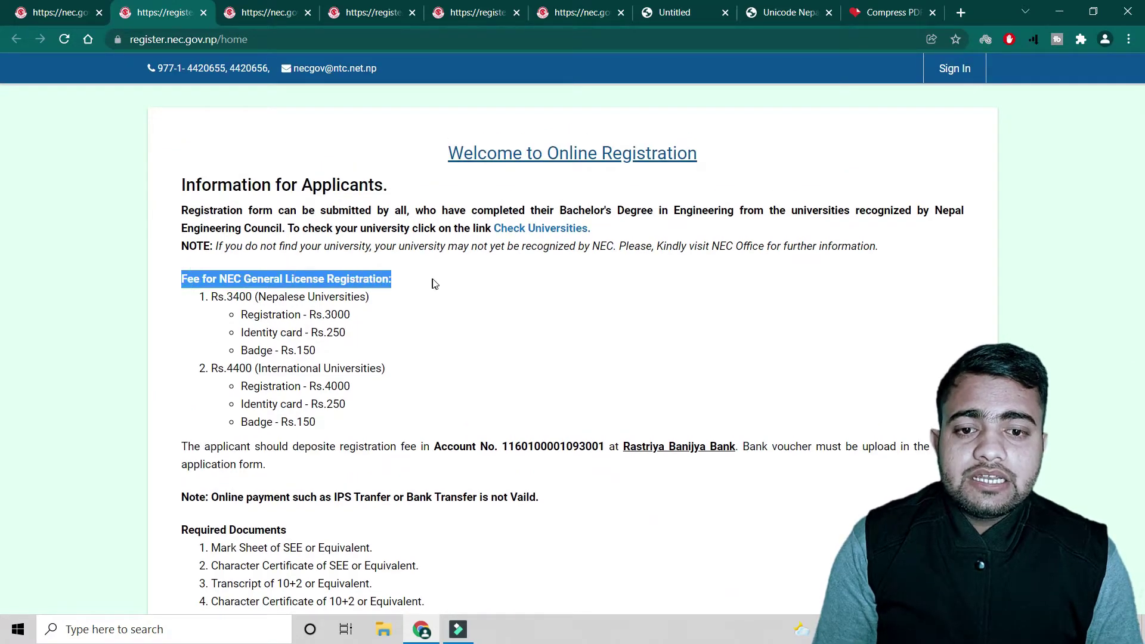
{"action": "scroll", "coordinate": [350, 290], "scroll_direction": "down", "scroll_amount": 3}
{"action": "scroll", "coordinate": [340, 289], "scroll_direction": "up", "scroll_amount": 3}
{"action": "left_click", "coordinate": [335, 289]}
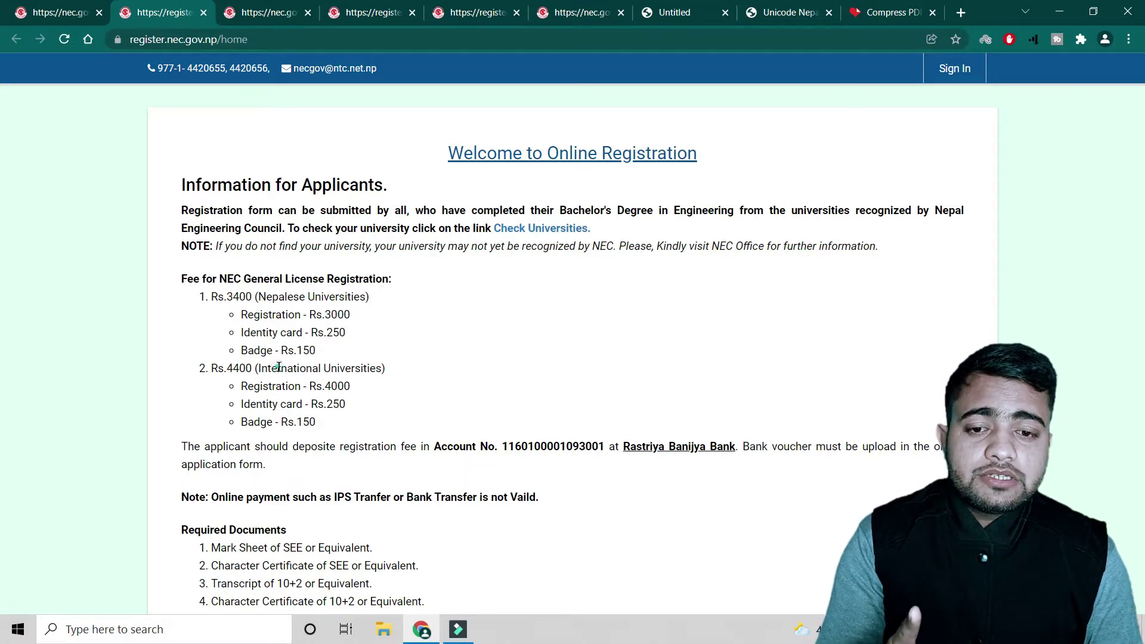
{"action": "left_click_drag", "start_coordinate": [278, 366], "coordinate": [211, 368]}
{"action": "left_click", "coordinate": [305, 401]}
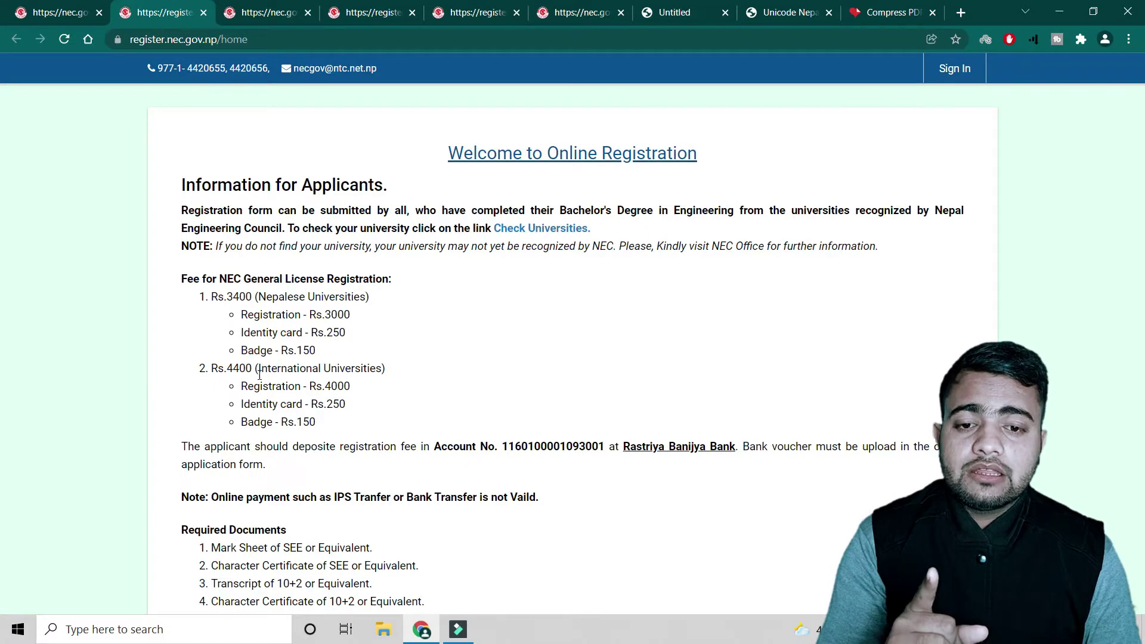
Highlight the bank account number for the fee deposit, then switch to the login page tab.
{"action": "scroll", "coordinate": [275, 384], "scroll_direction": "down", "scroll_amount": 3}
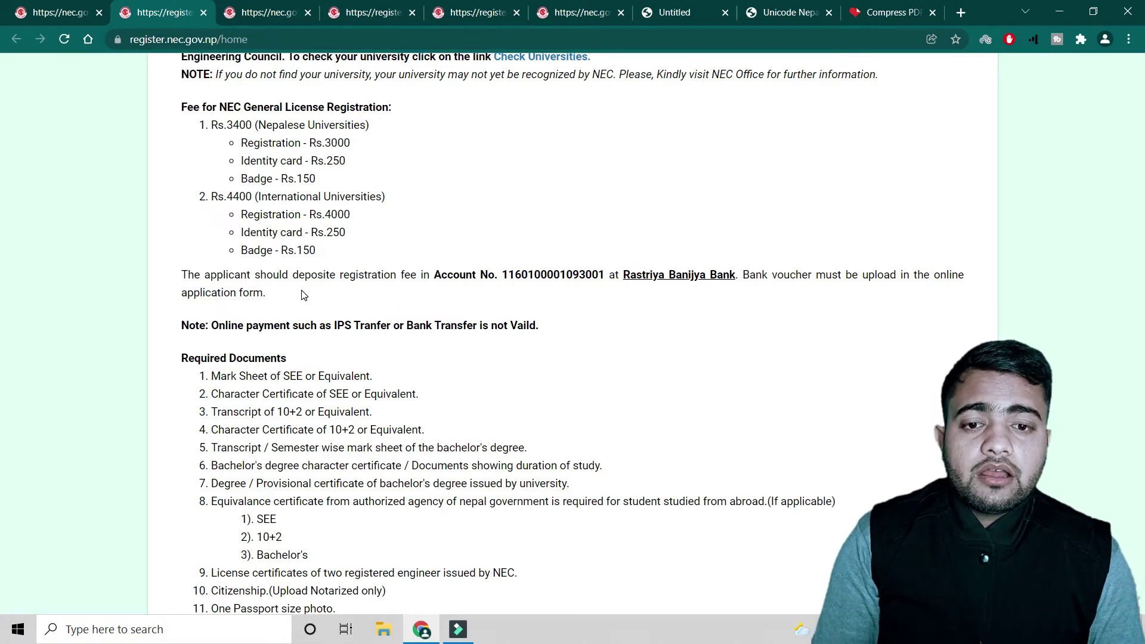
{"action": "scroll", "coordinate": [303, 294], "scroll_direction": "down", "scroll_amount": 3}
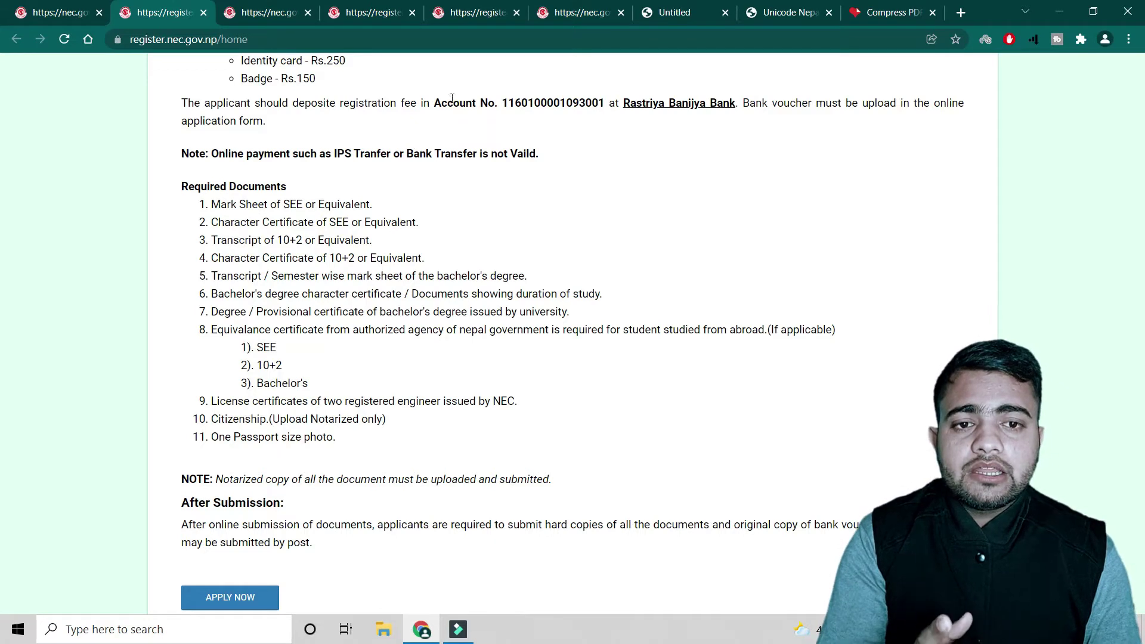
{"action": "left_click_drag", "start_coordinate": [501, 103], "coordinate": [607, 100]}
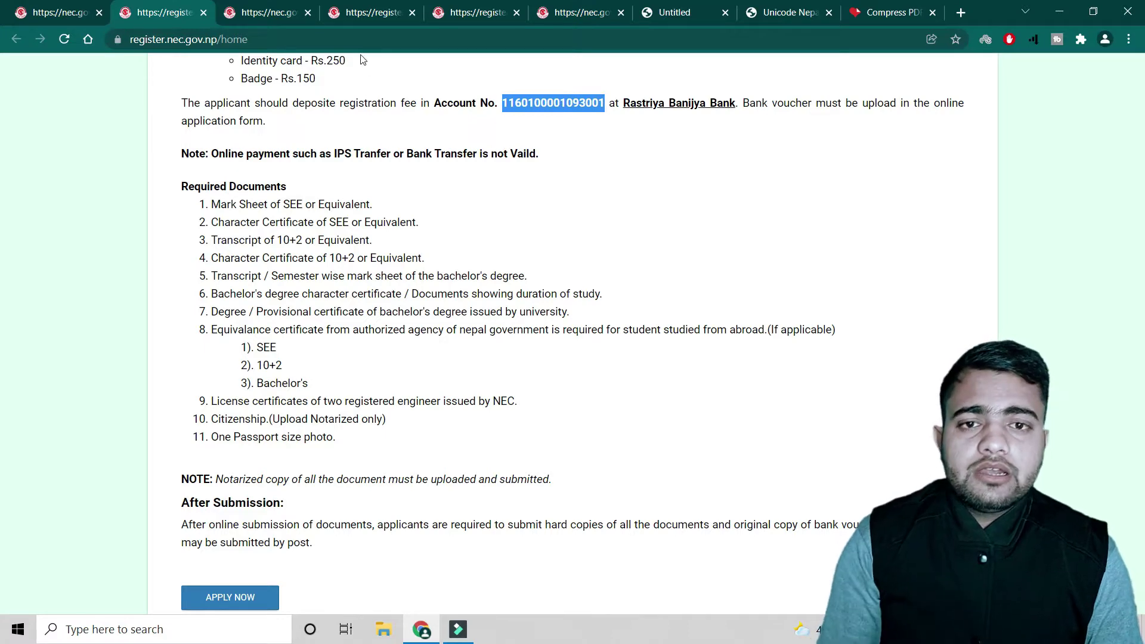
{"action": "left_click", "coordinate": [378, 15]}
Open the NEC urgent notice PDF and read it from letterhead to signature.
{"action": "left_click", "coordinate": [458, 22]}
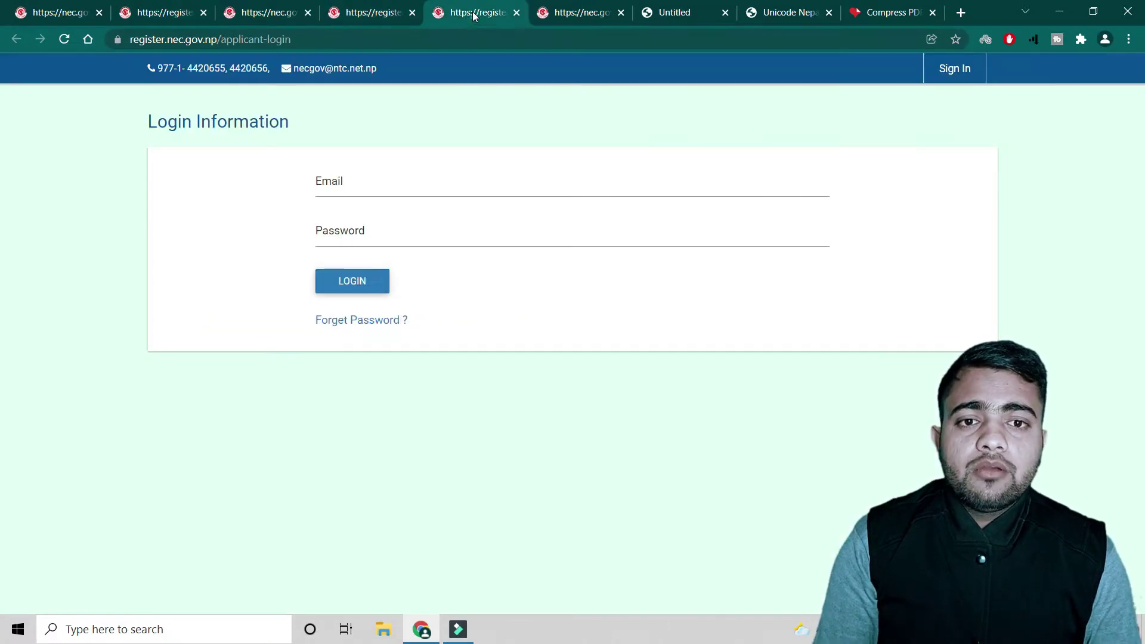
{"action": "left_click", "coordinate": [580, 14]}
{"action": "left_click", "coordinate": [704, 12]}
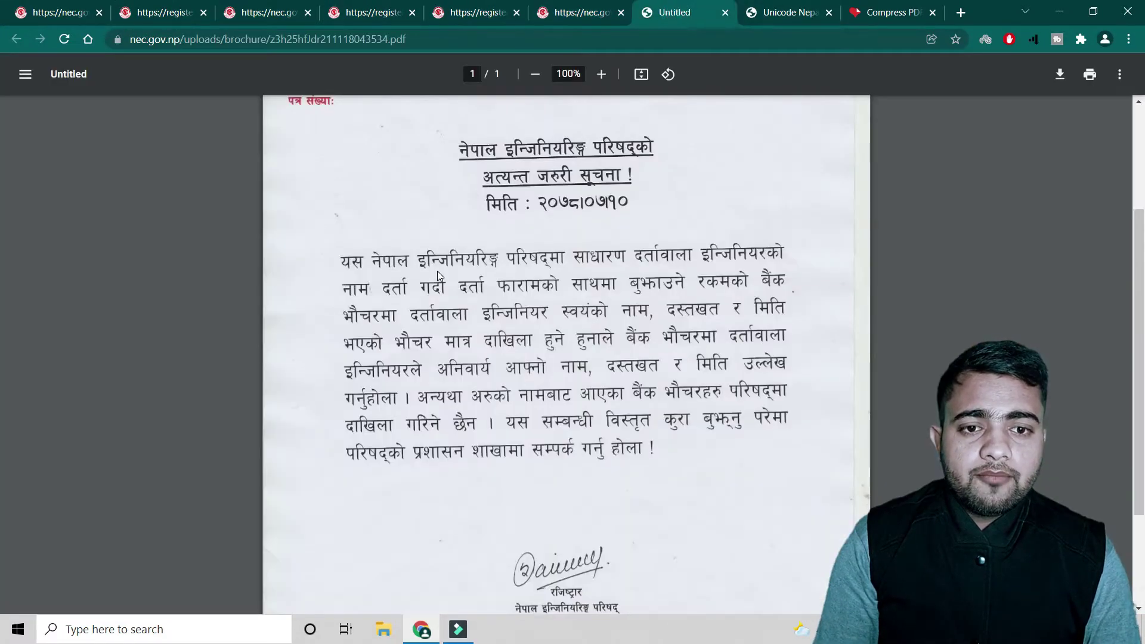
{"action": "scroll", "coordinate": [438, 265], "scroll_direction": "up", "scroll_amount": 3}
{"action": "scroll", "coordinate": [442, 249], "scroll_direction": "down", "scroll_amount": 5}
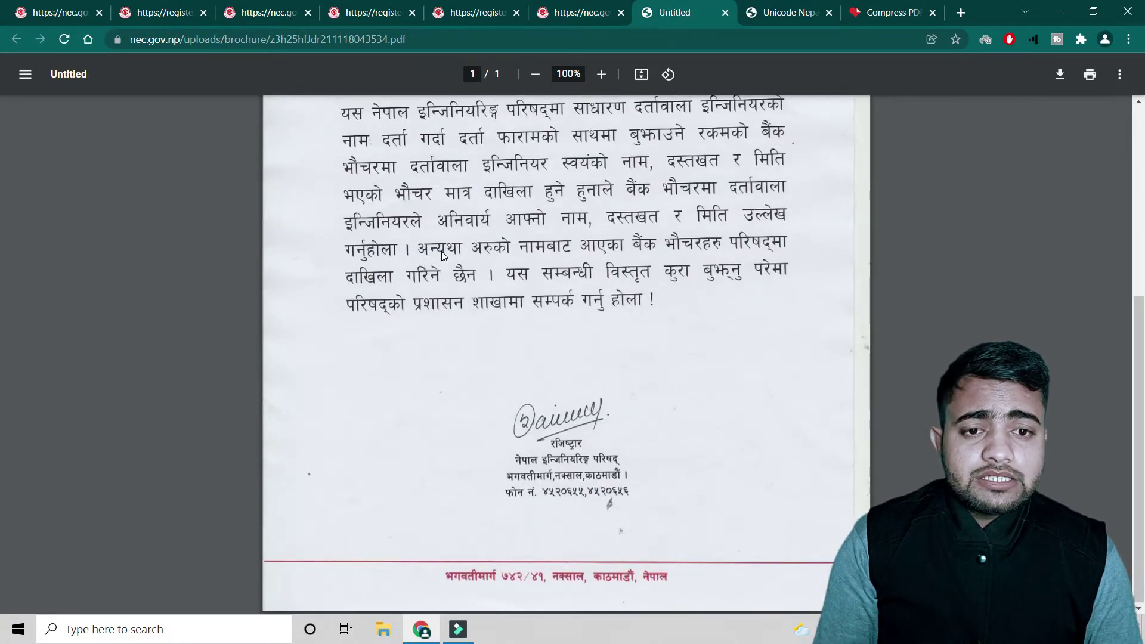
{"action": "scroll", "coordinate": [440, 251], "scroll_direction": "up", "scroll_amount": 5}
{"action": "scroll", "coordinate": [439, 251], "scroll_direction": "down", "scroll_amount": 3}
{"action": "scroll", "coordinate": [439, 251], "scroll_direction": "up", "scroll_amount": 1}
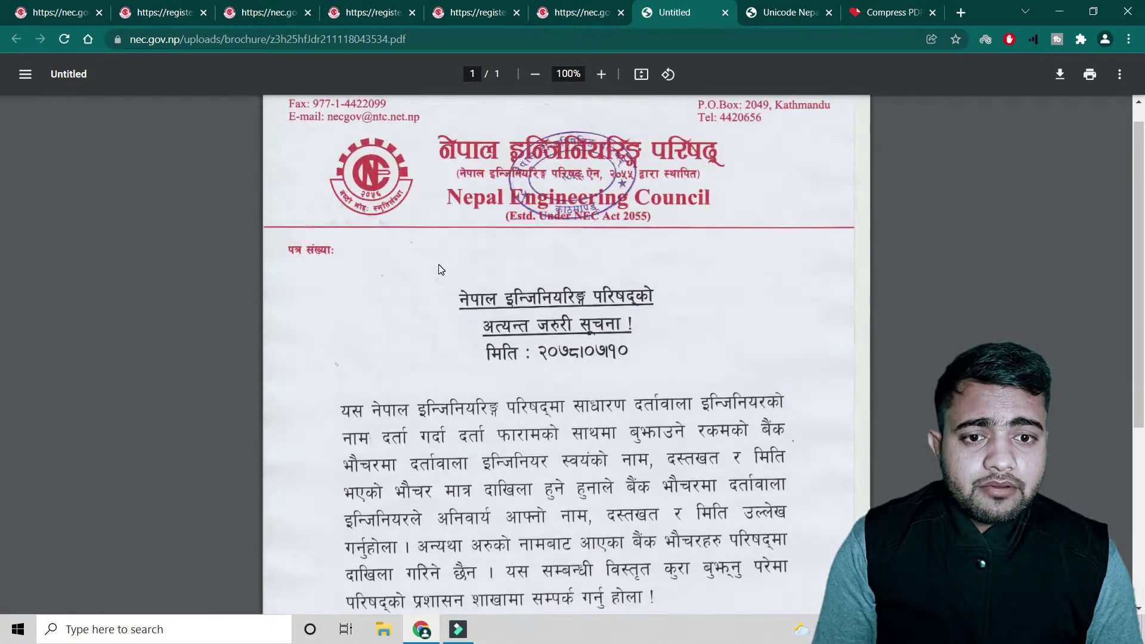
{"action": "scroll", "coordinate": [500, 309], "scroll_direction": "down", "scroll_amount": 1}
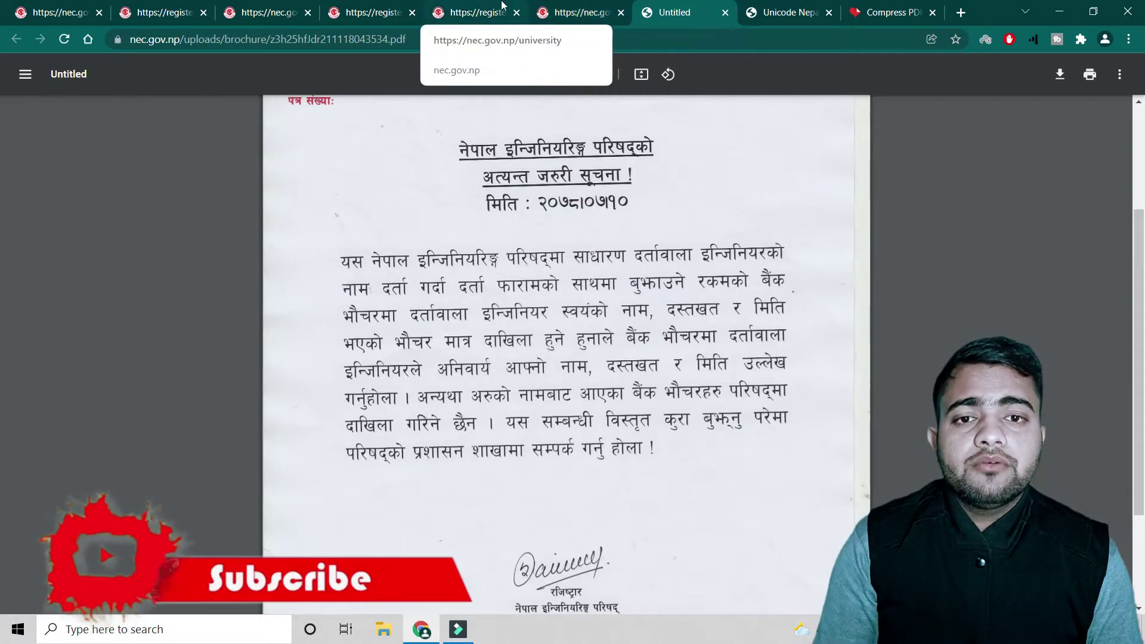
Return to the registration home page and highlight the note that online transfers aren't valid.
{"action": "left_click", "coordinate": [369, 12]}
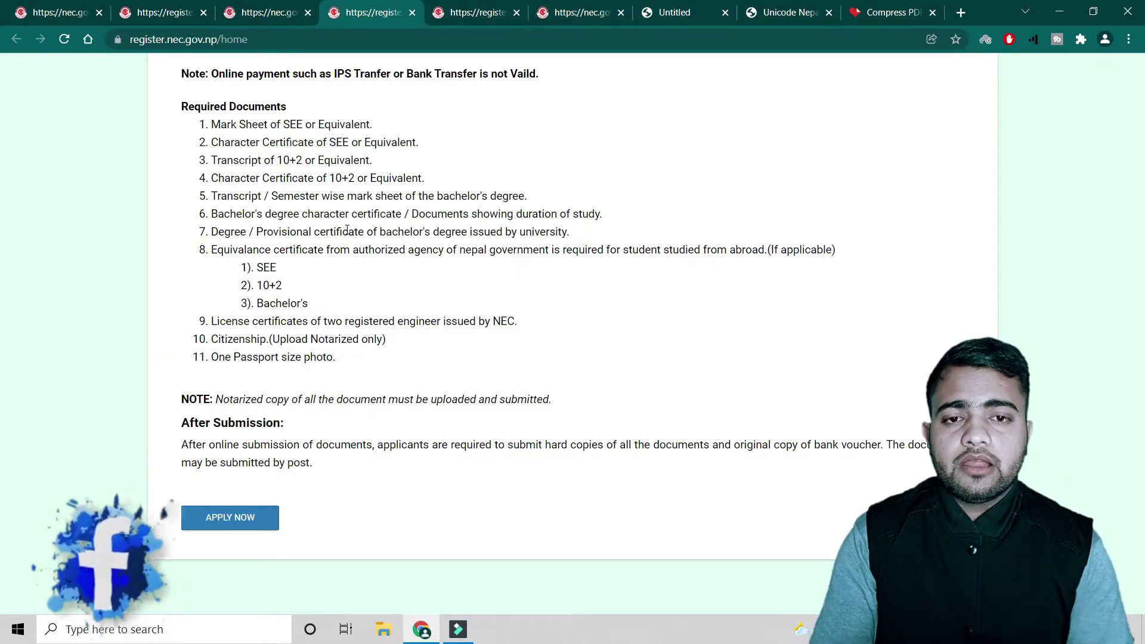
{"action": "scroll", "coordinate": [347, 230], "scroll_direction": "up", "scroll_amount": 5}
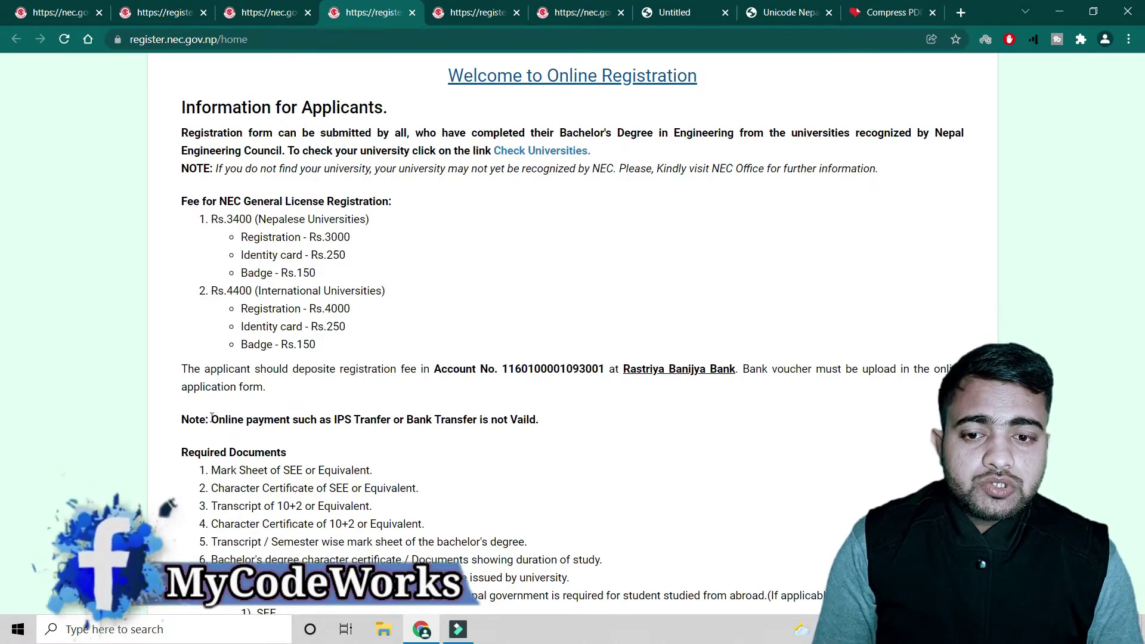
{"action": "left_click_drag", "start_coordinate": [174, 420], "coordinate": [562, 426]}
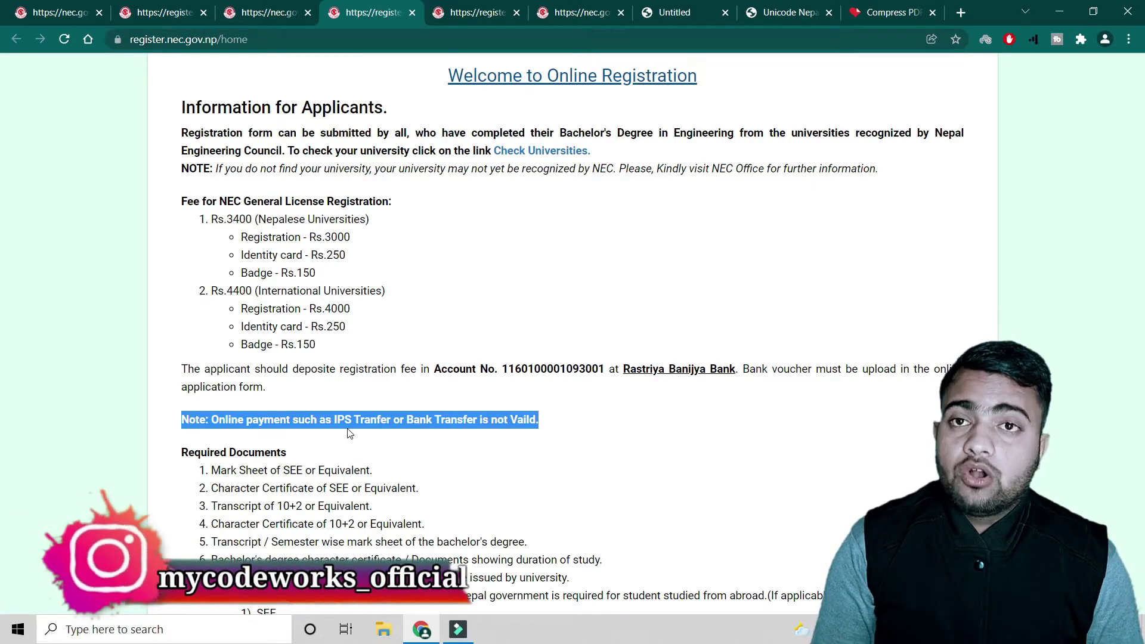
{"action": "scroll", "coordinate": [268, 435], "scroll_direction": "down", "scroll_amount": 5}
{"action": "scroll", "coordinate": [325, 263], "scroll_direction": "up", "scroll_amount": 3}
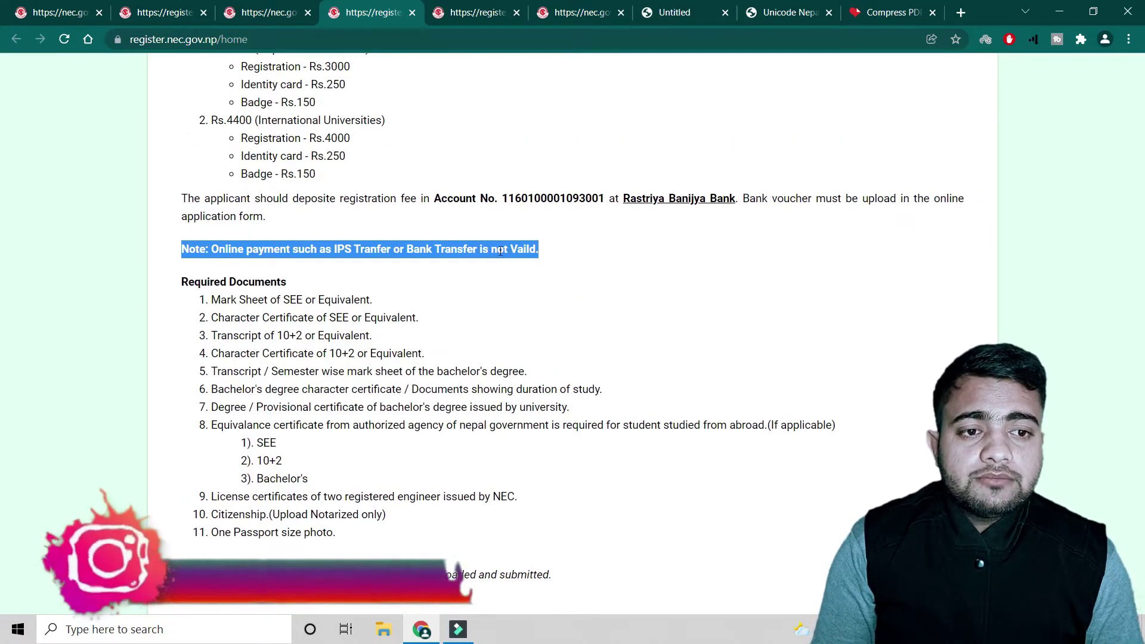
{"action": "scroll", "coordinate": [538, 246], "scroll_direction": "down", "scroll_amount": 1}
{"action": "scroll", "coordinate": [537, 246], "scroll_direction": "down", "scroll_amount": 2}
{"action": "left_click", "coordinate": [361, 148]}
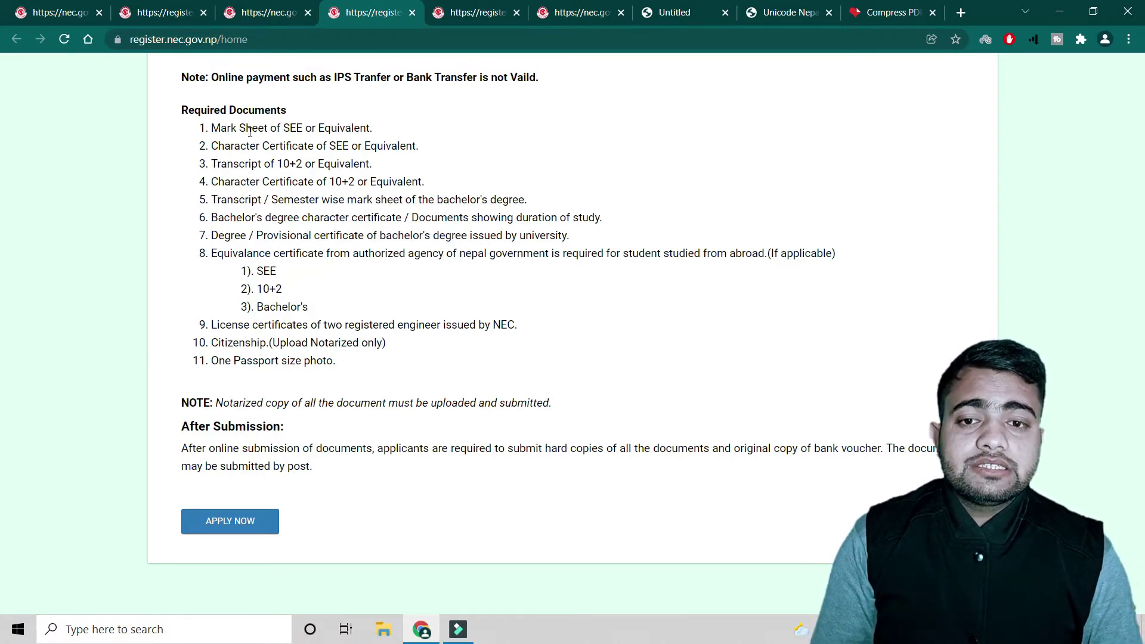
Highlight the Required Documents list and then the SEE mark sheet requirement.
{"action": "left_click_drag", "start_coordinate": [213, 126], "coordinate": [414, 358]}
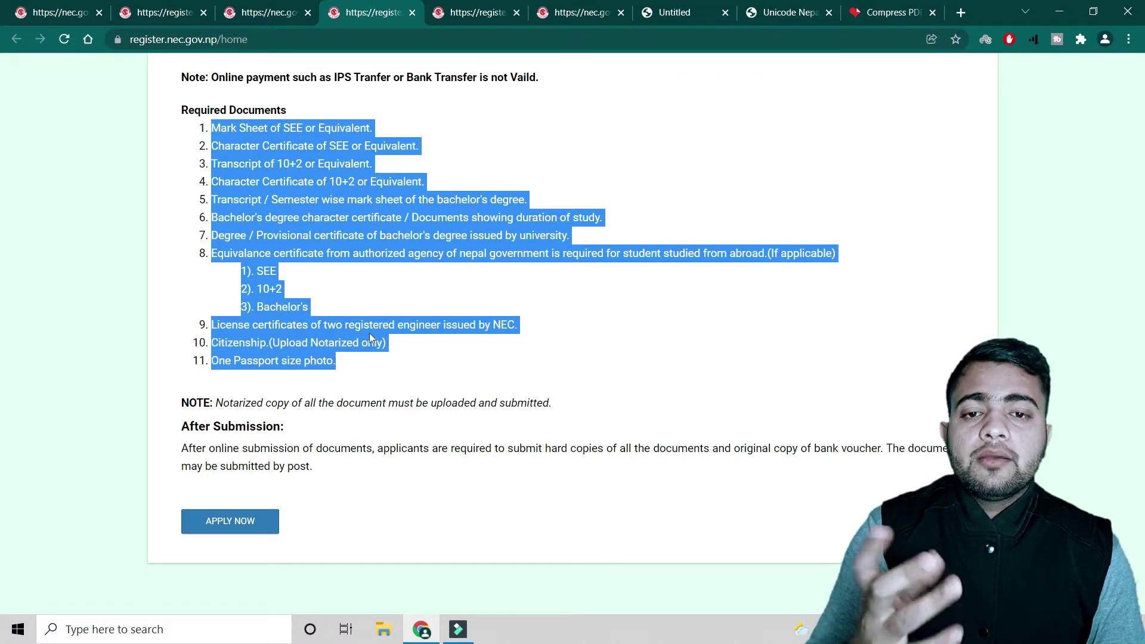
{"action": "left_click", "coordinate": [428, 264]}
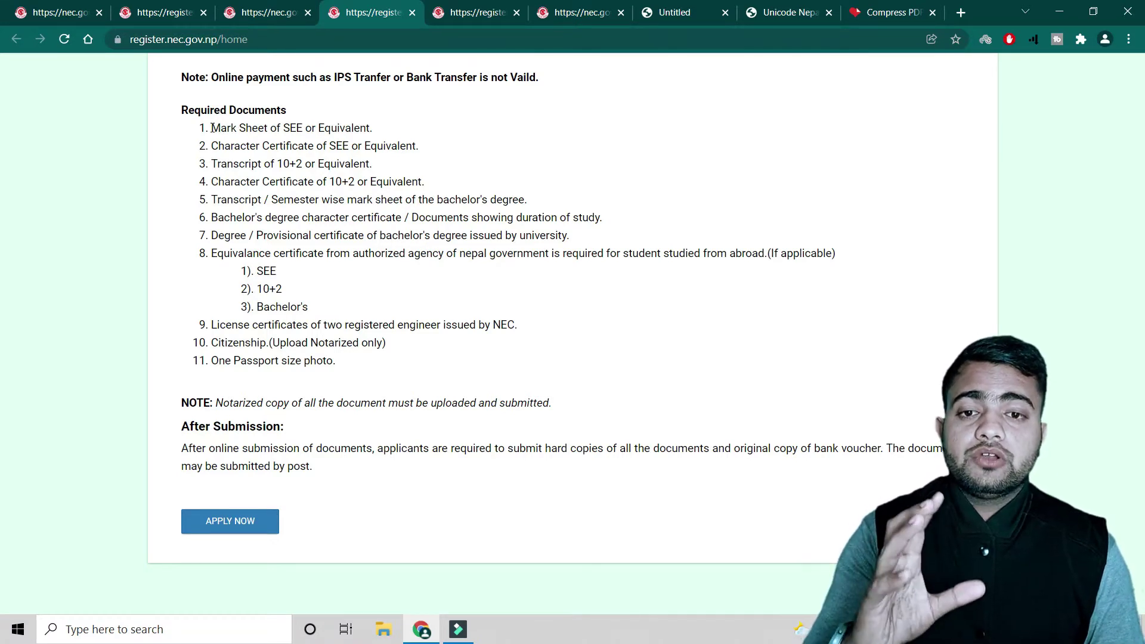
{"action": "left_click_drag", "start_coordinate": [211, 128], "coordinate": [410, 136]}
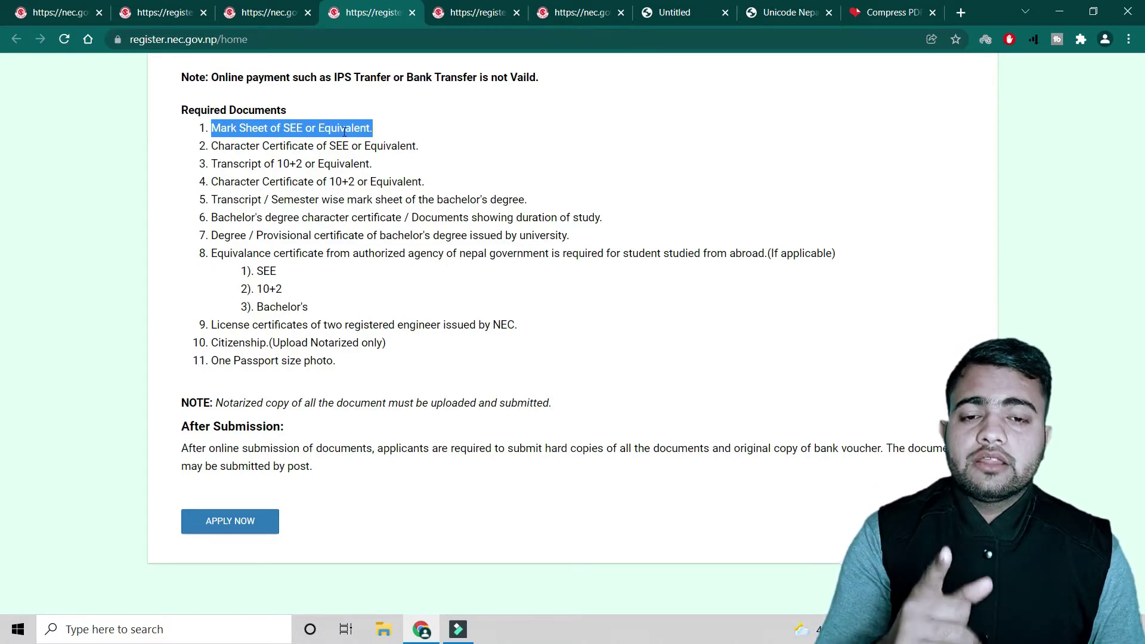
{"action": "left_click", "coordinate": [319, 128]}
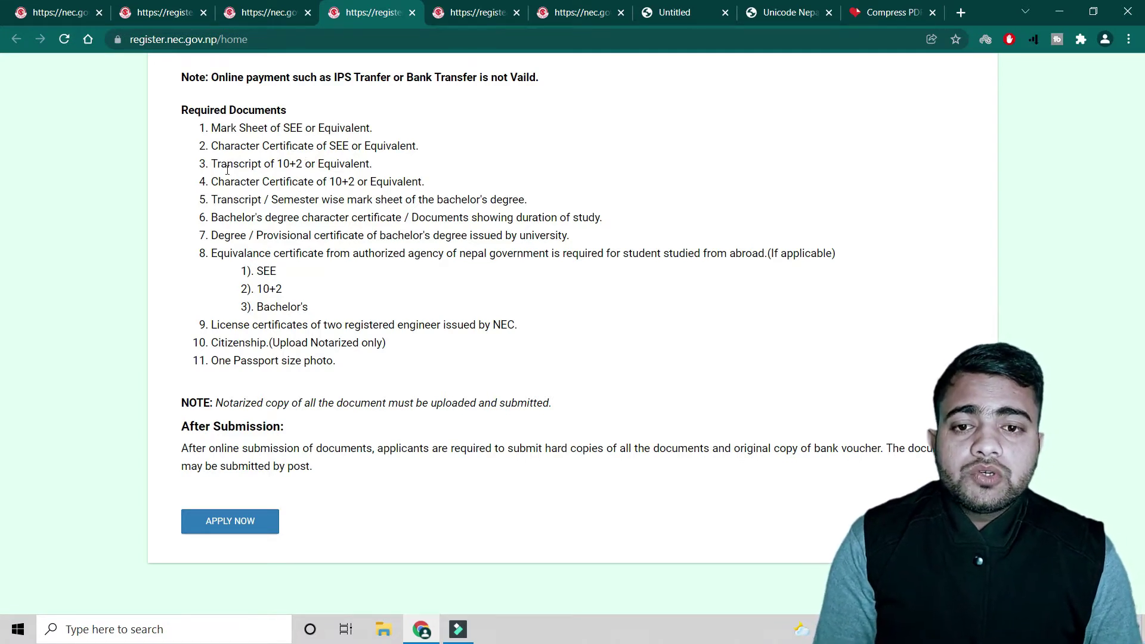
{"action": "left_click_drag", "start_coordinate": [219, 181], "coordinate": [320, 183]}
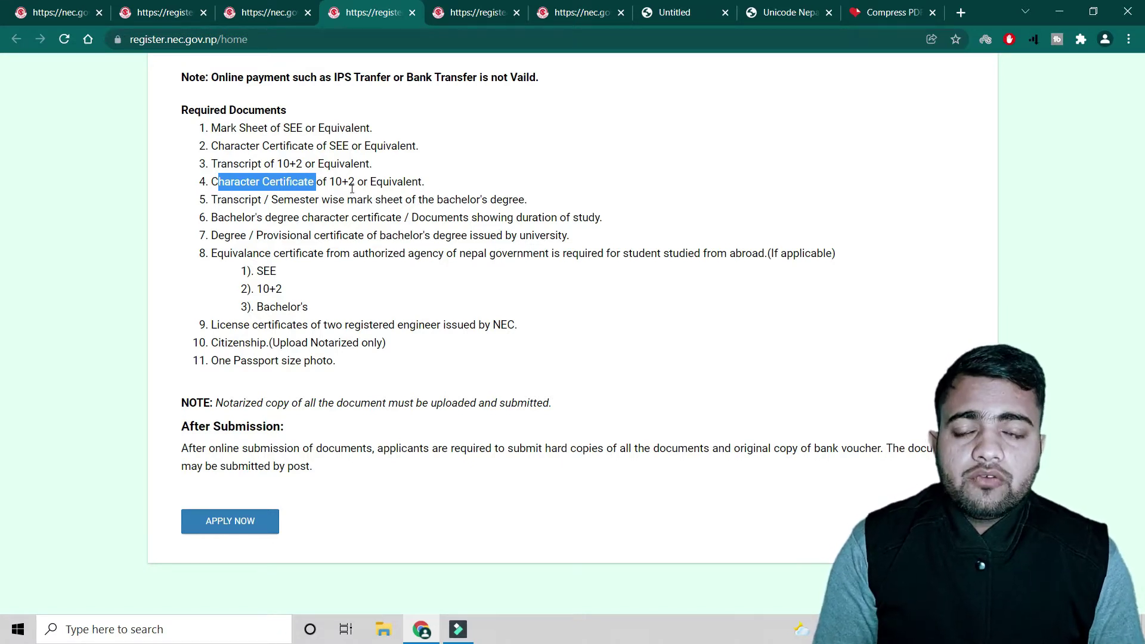
{"action": "left_click_drag", "start_coordinate": [203, 203], "coordinate": [446, 203]}
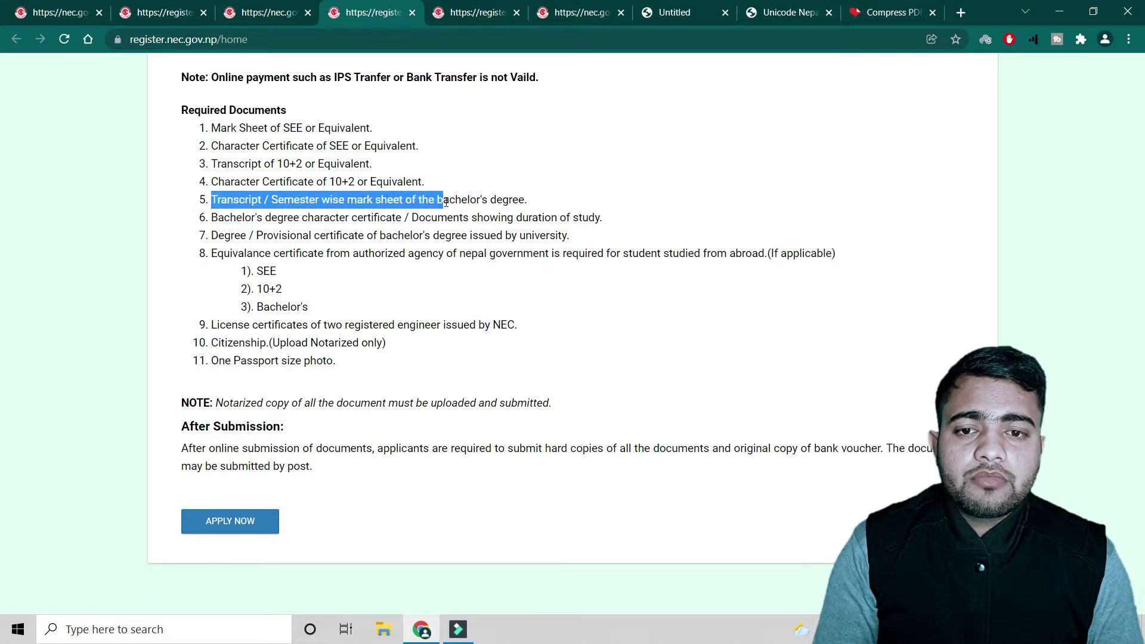
{"action": "left_click", "coordinate": [454, 216]}
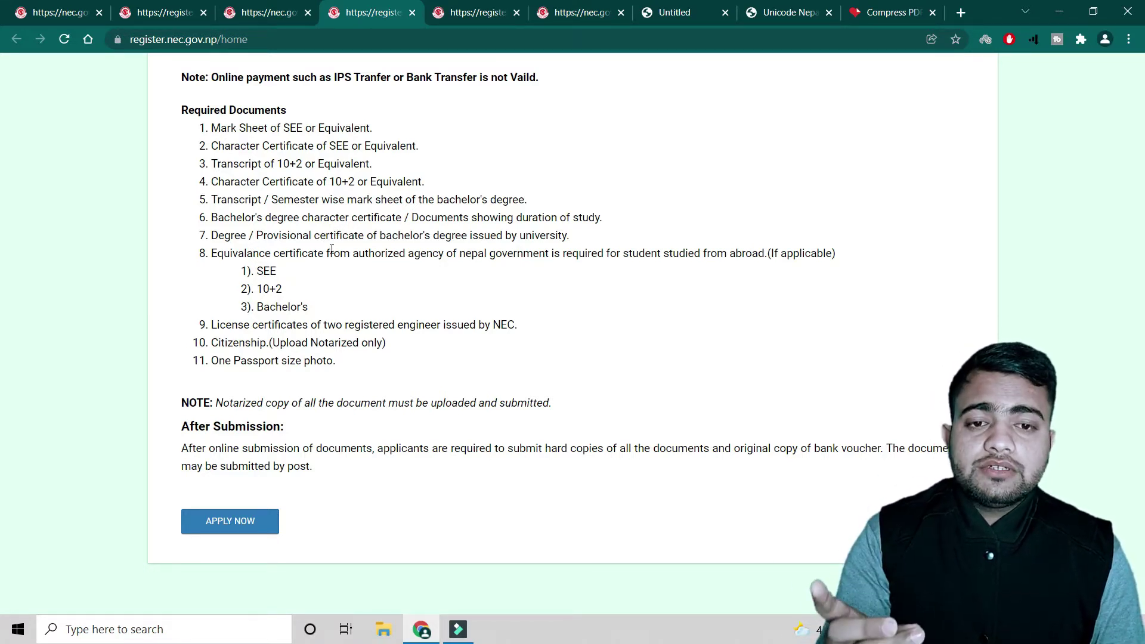
{"action": "left_click_drag", "start_coordinate": [308, 219], "coordinate": [393, 220]}
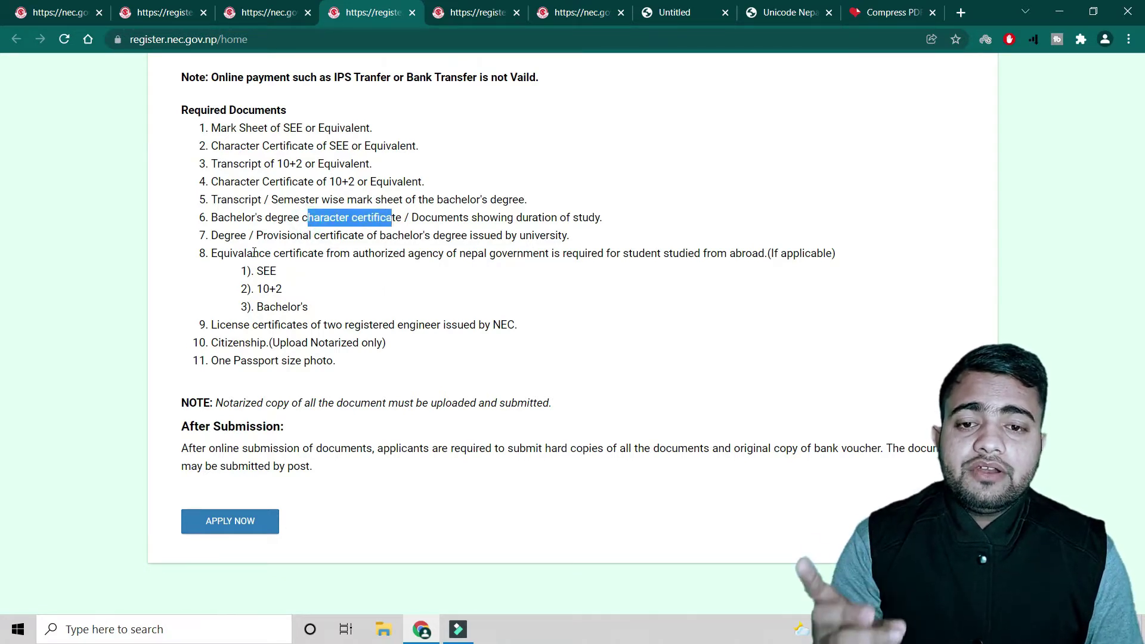
{"action": "left_click_drag", "start_coordinate": [249, 236], "coordinate": [411, 234]}
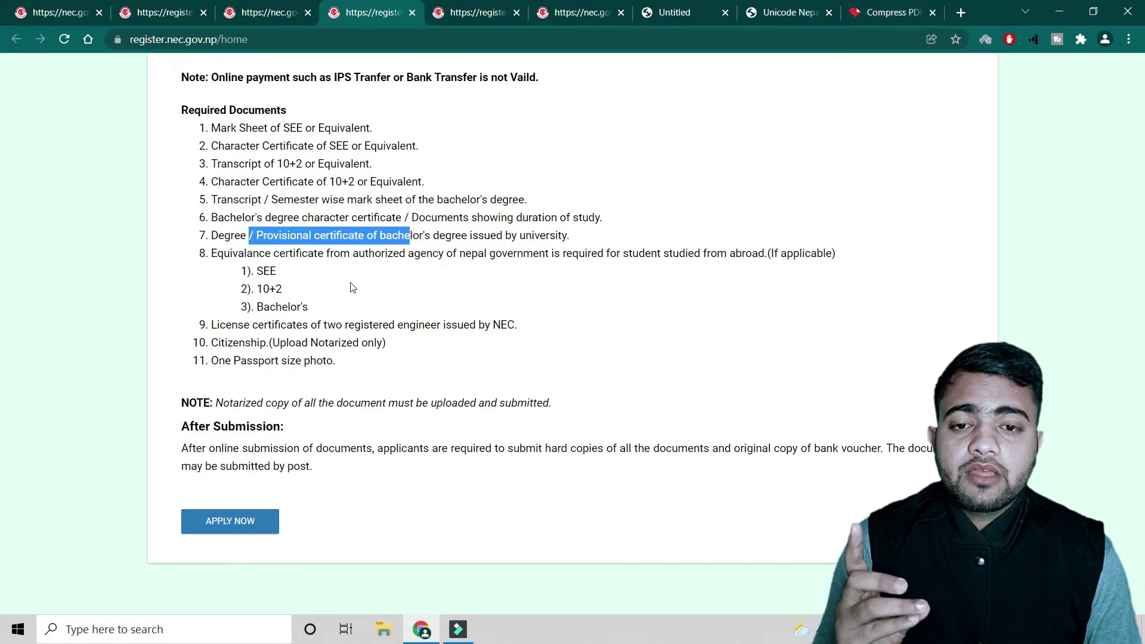
{"action": "left_click", "coordinate": [266, 290]}
{"action": "left_click_drag", "start_coordinate": [210, 253], "coordinate": [325, 275]}
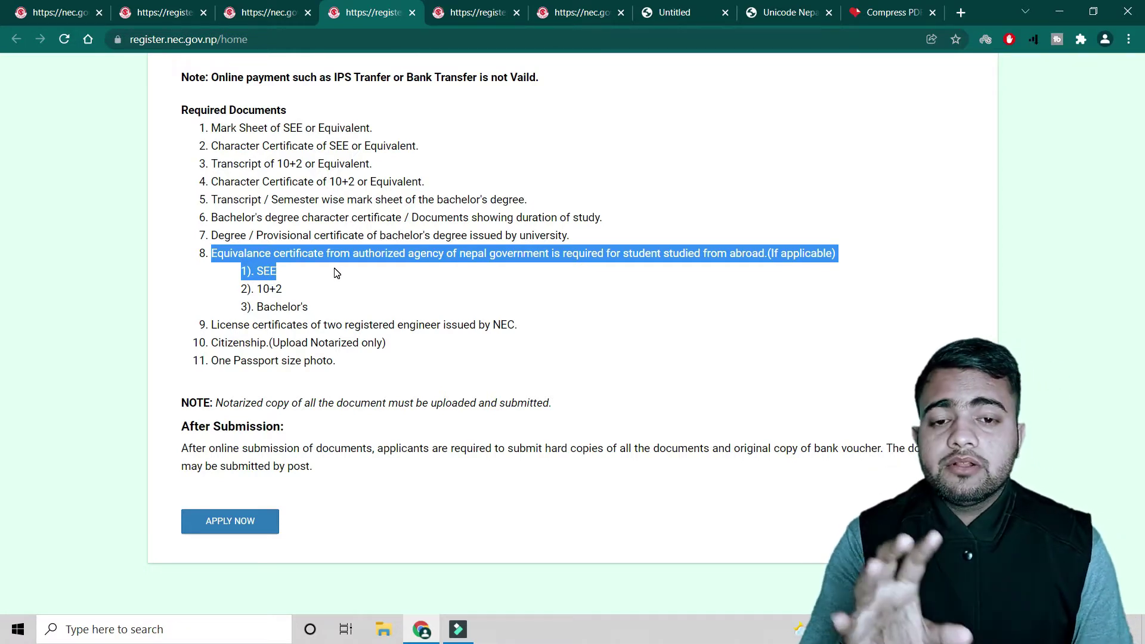
{"action": "left_click", "coordinate": [348, 298]}
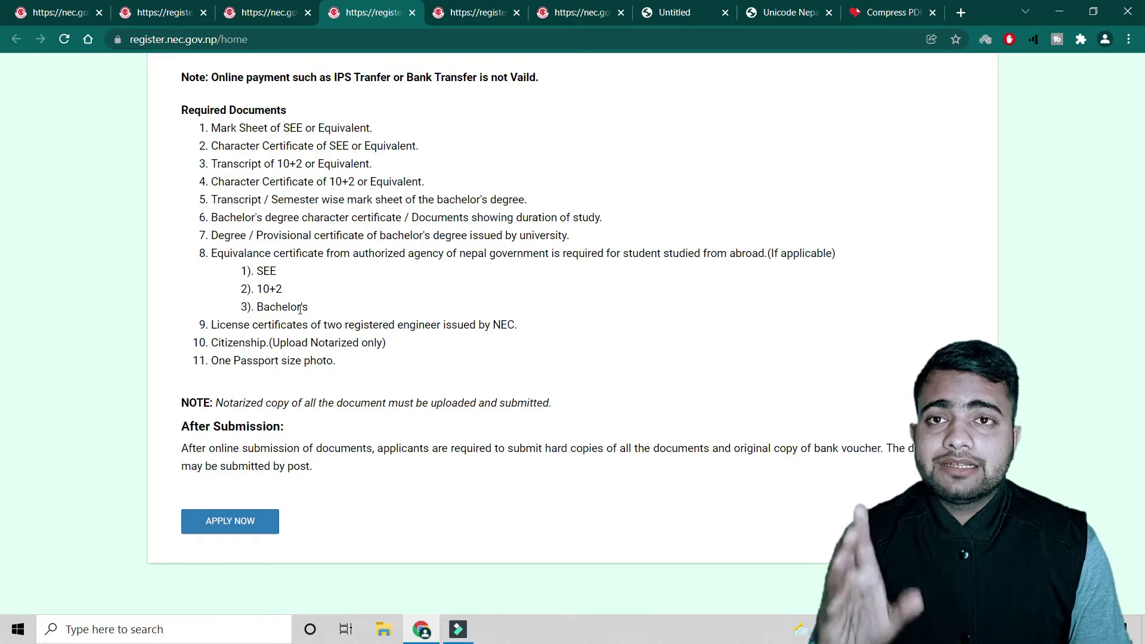
{"action": "left_click_drag", "start_coordinate": [217, 326], "coordinate": [520, 331]}
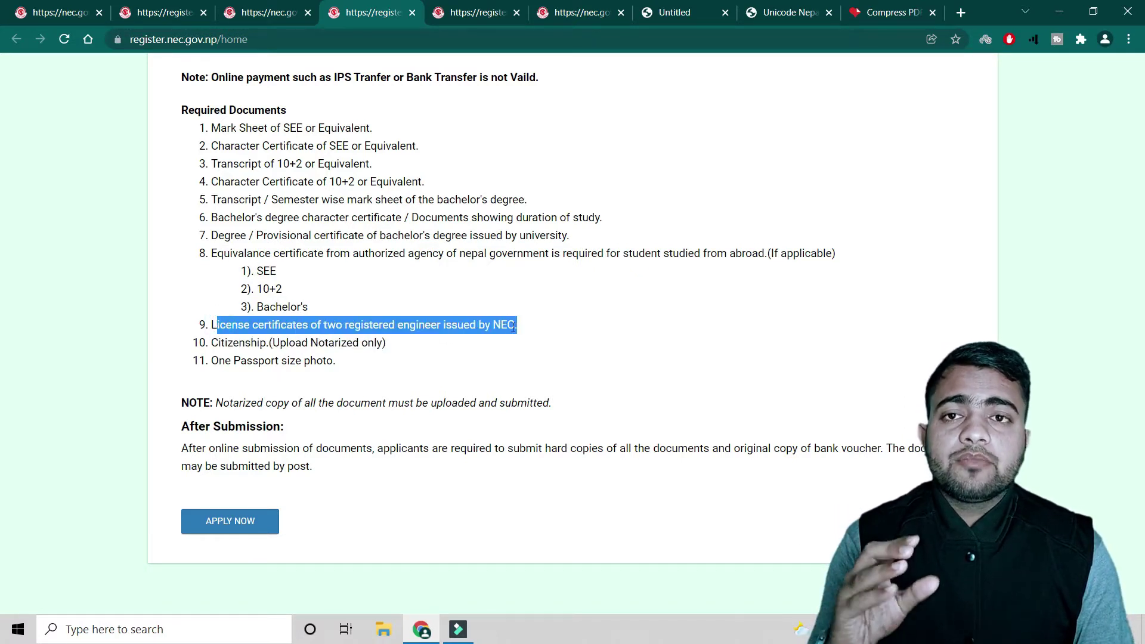
Open the Apply Now registration form in a new background tab.
{"action": "left_click", "coordinate": [263, 325]}
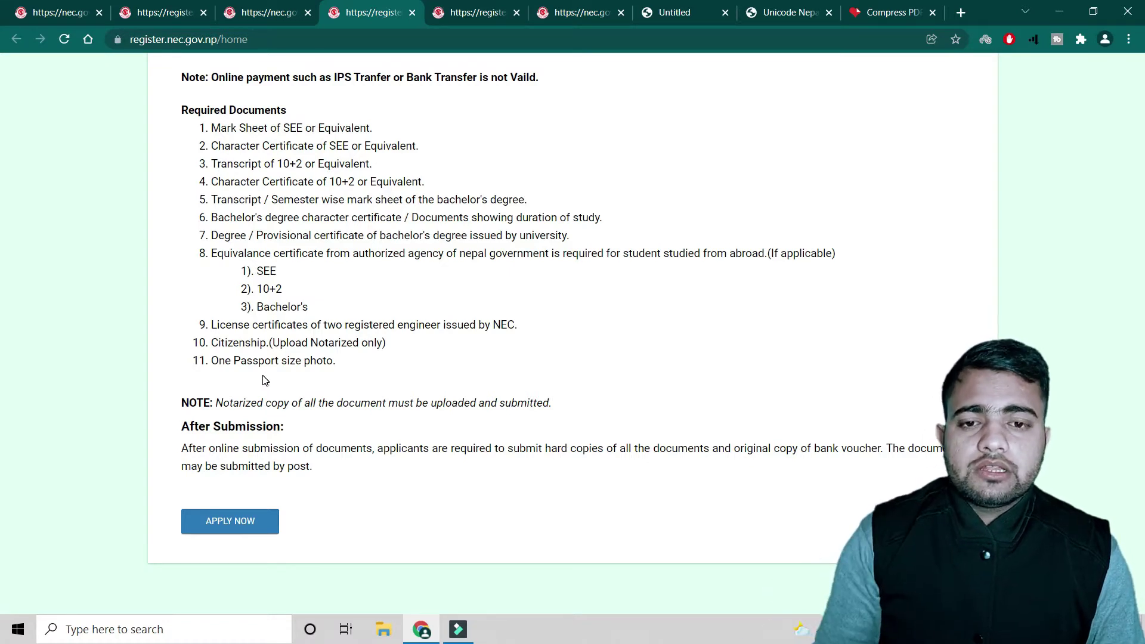
{"action": "scroll", "coordinate": [266, 381], "scroll_direction": "down", "scroll_amount": 1}
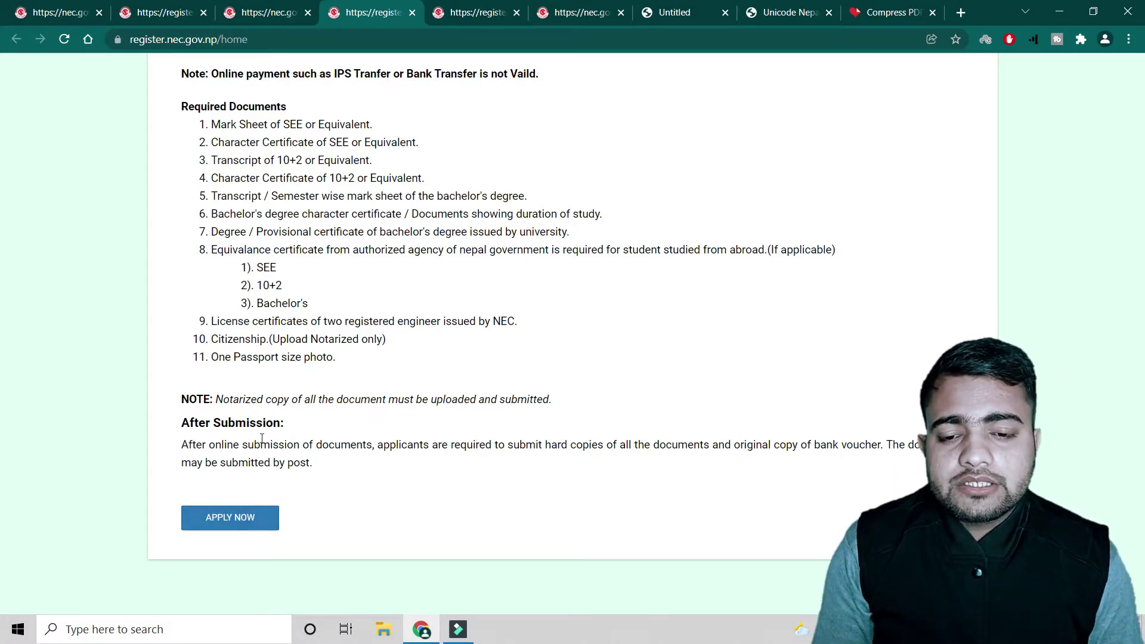
{"action": "middle_click", "coordinate": [238, 517]}
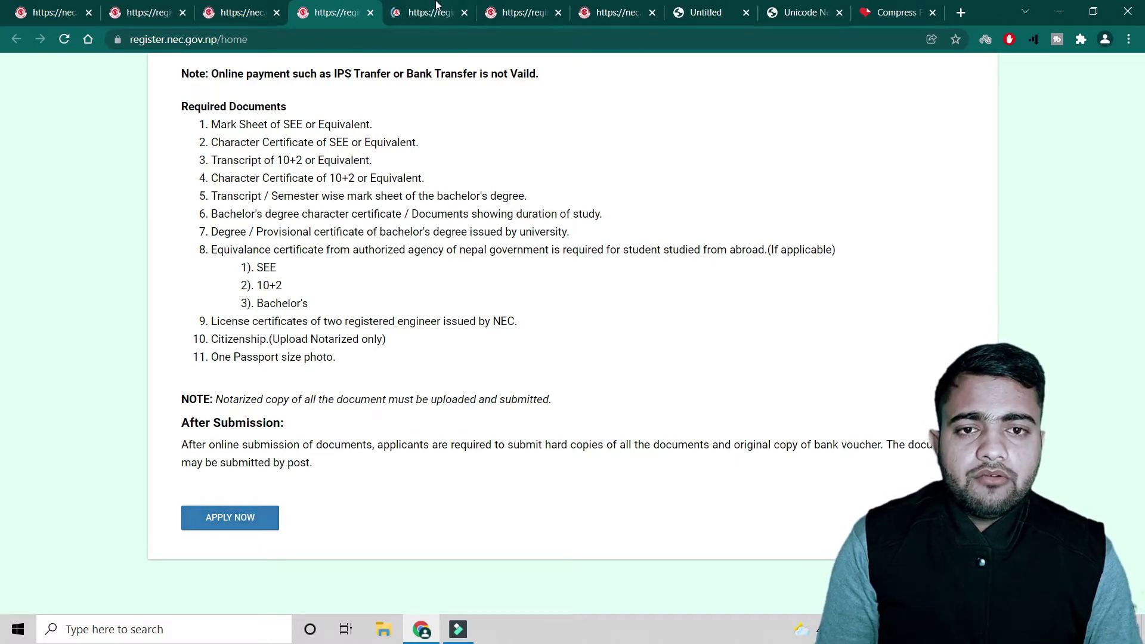
On the new registration form tab, close the First Name autofill suggestions, leaving the field empty.
{"action": "left_click", "coordinate": [404, 16]}
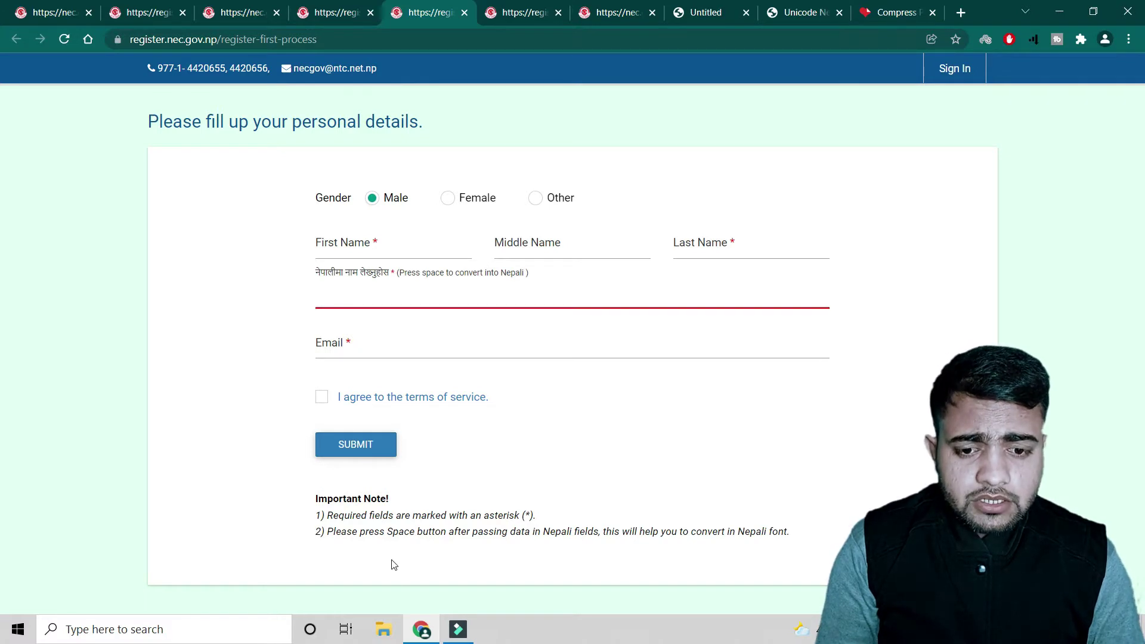
{"action": "left_click", "coordinate": [401, 246]}
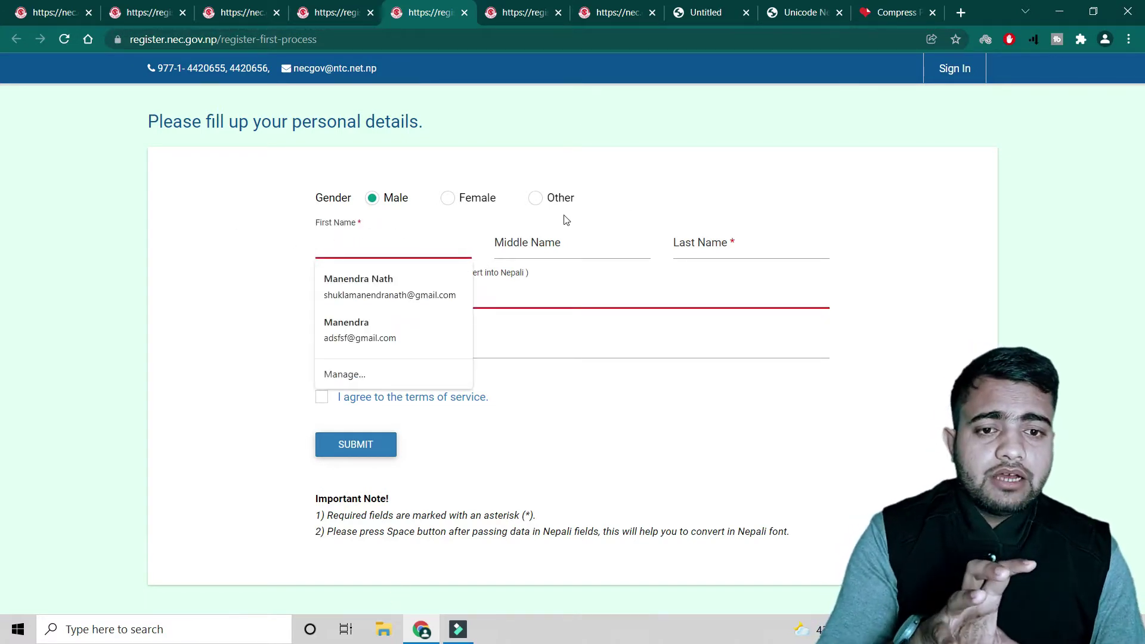
{"action": "left_click", "coordinate": [764, 236]}
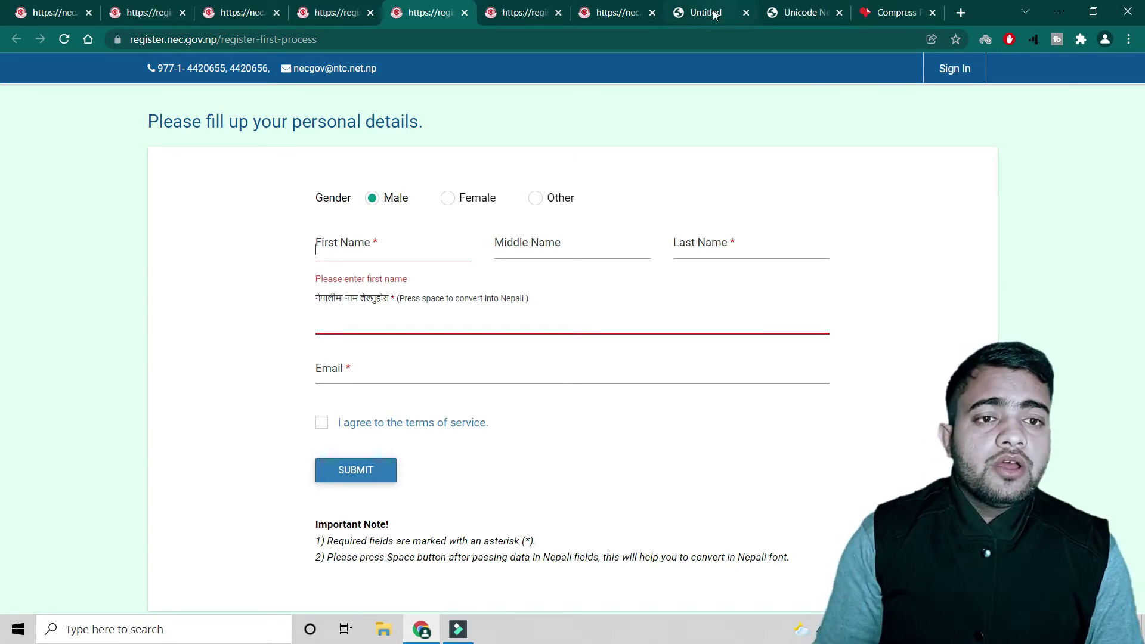
In the Unicode Nepali converter, select and cut the previously converted name.
{"action": "left_click", "coordinate": [789, 18]}
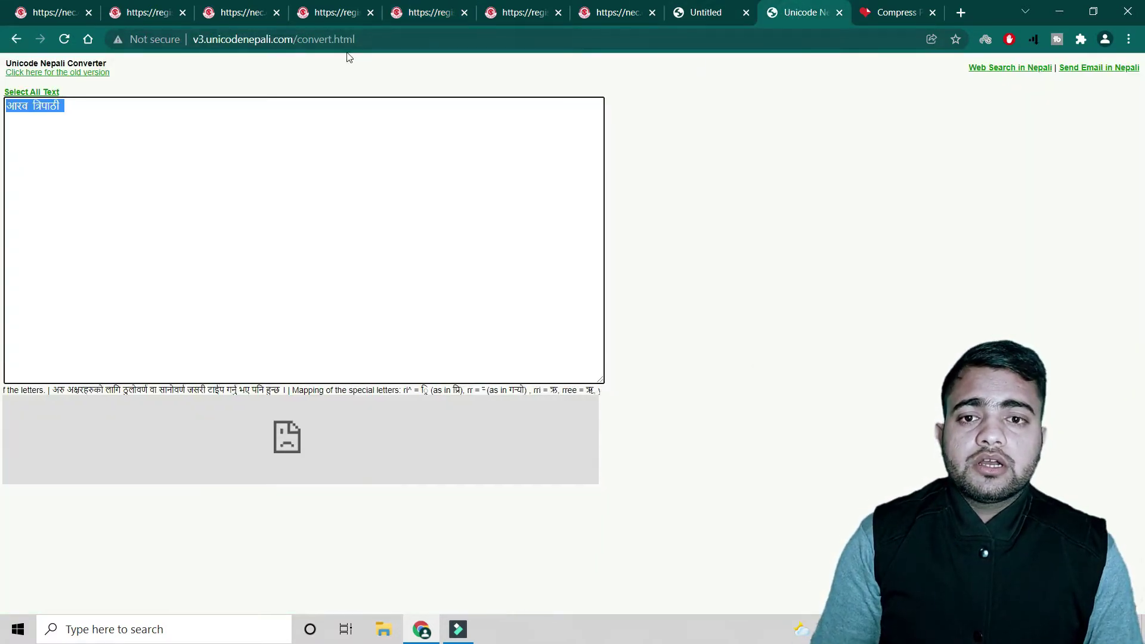
{"action": "left_click", "coordinate": [102, 113]}
{"action": "triple_click", "coordinate": [87, 109]}
{"action": "key", "text": "ctrl+x"}
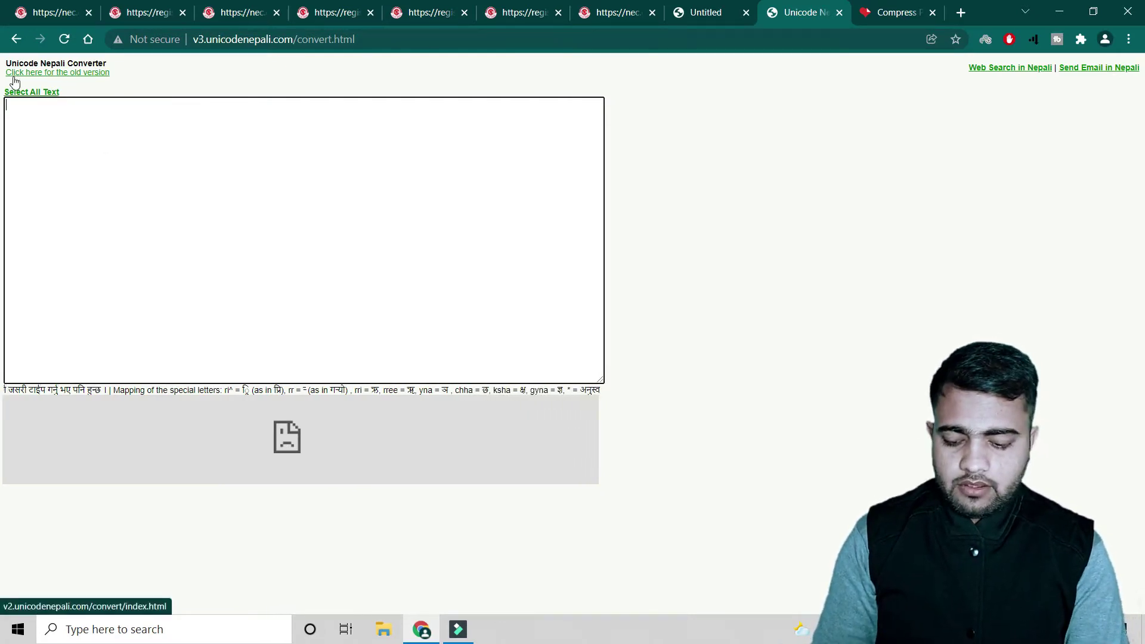
Type a new romanized sample name and select its Devanagari conversion.
{"action": "type", "text": "RaaNaa"}
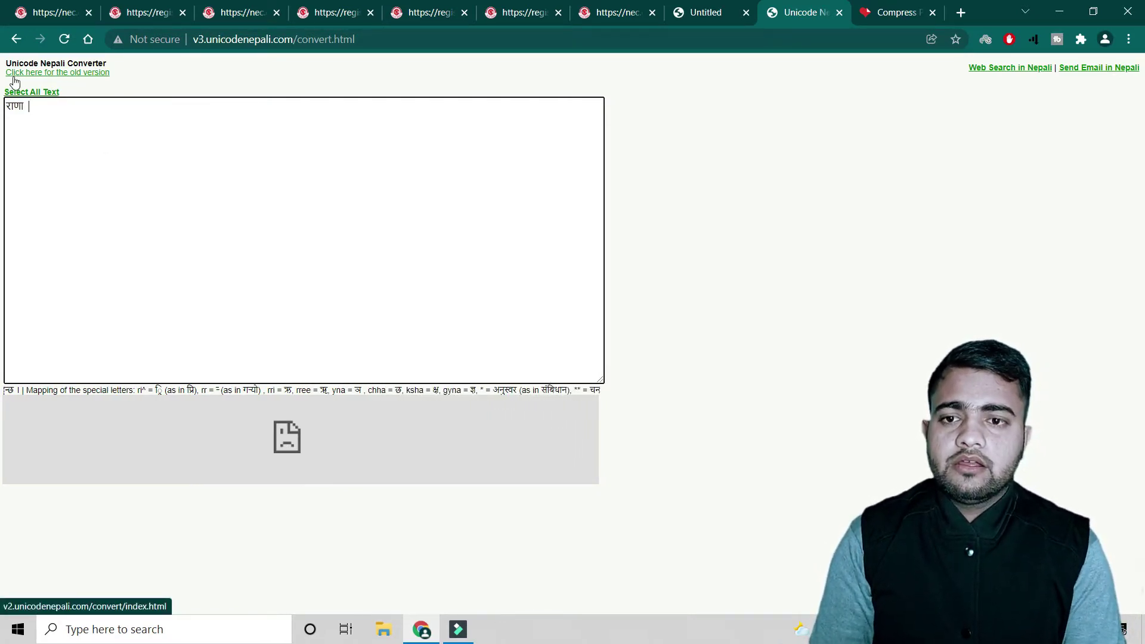
{"action": "key", "text": "BackSpace"}
{"action": "key", "text": "BackSpace"}
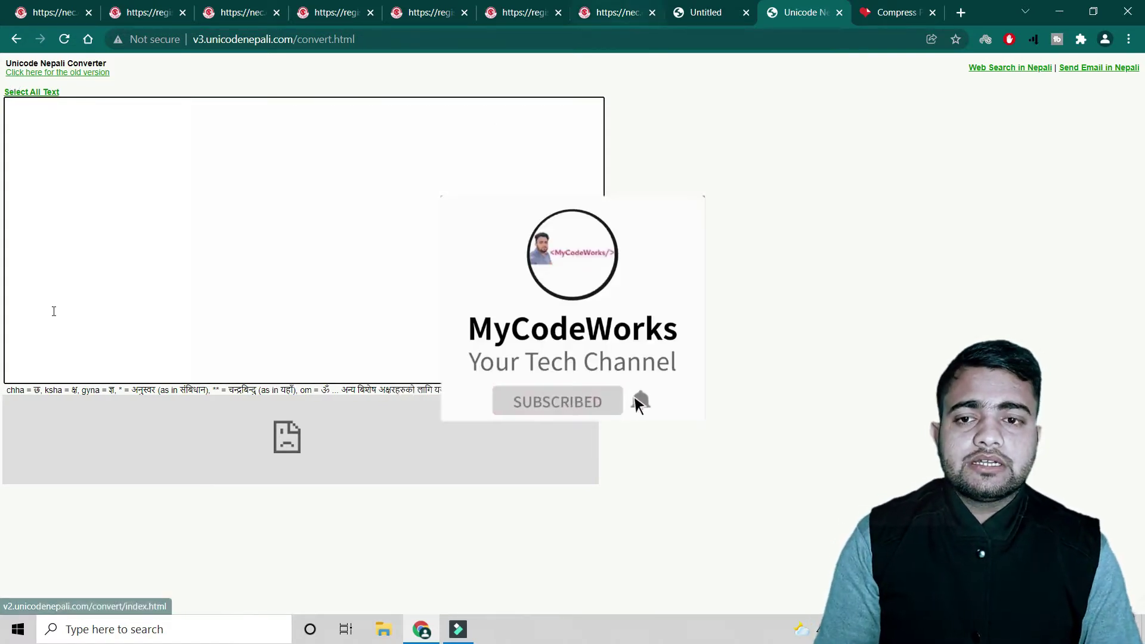
{"action": "type", "text": "ra"}
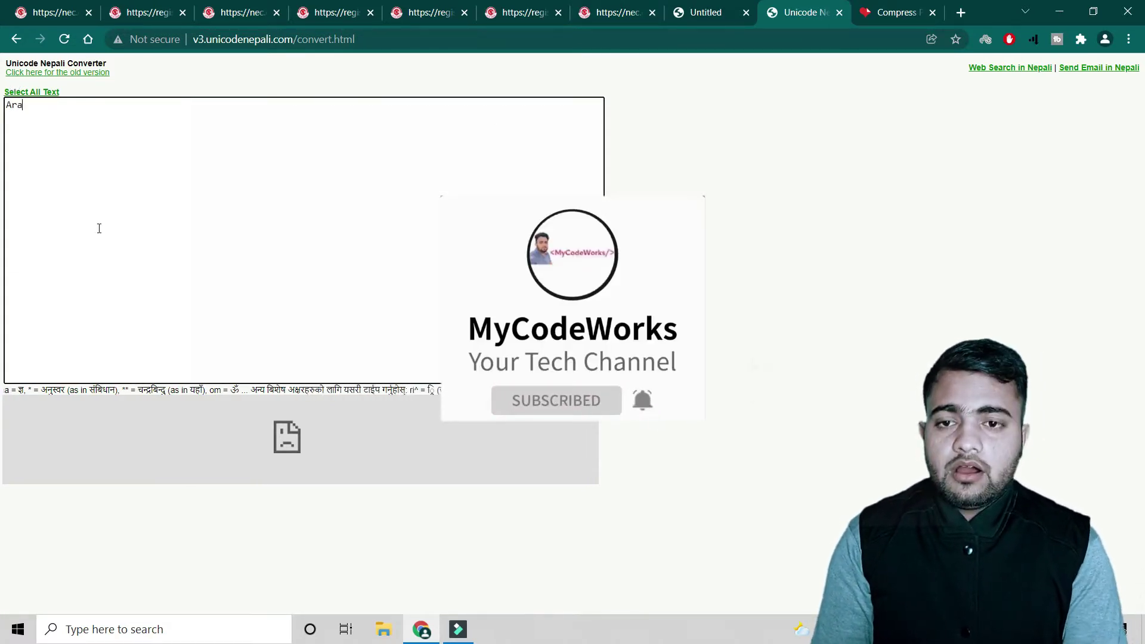
{"action": "type", "text": "v"}
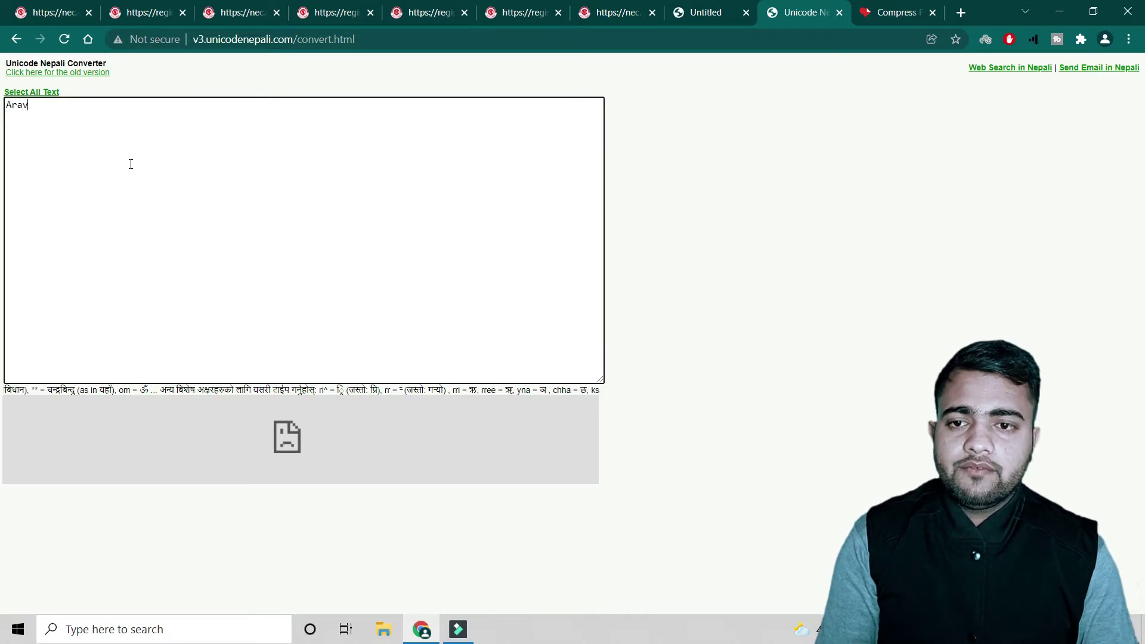
{"action": "key", "text": "ctrl+a"}
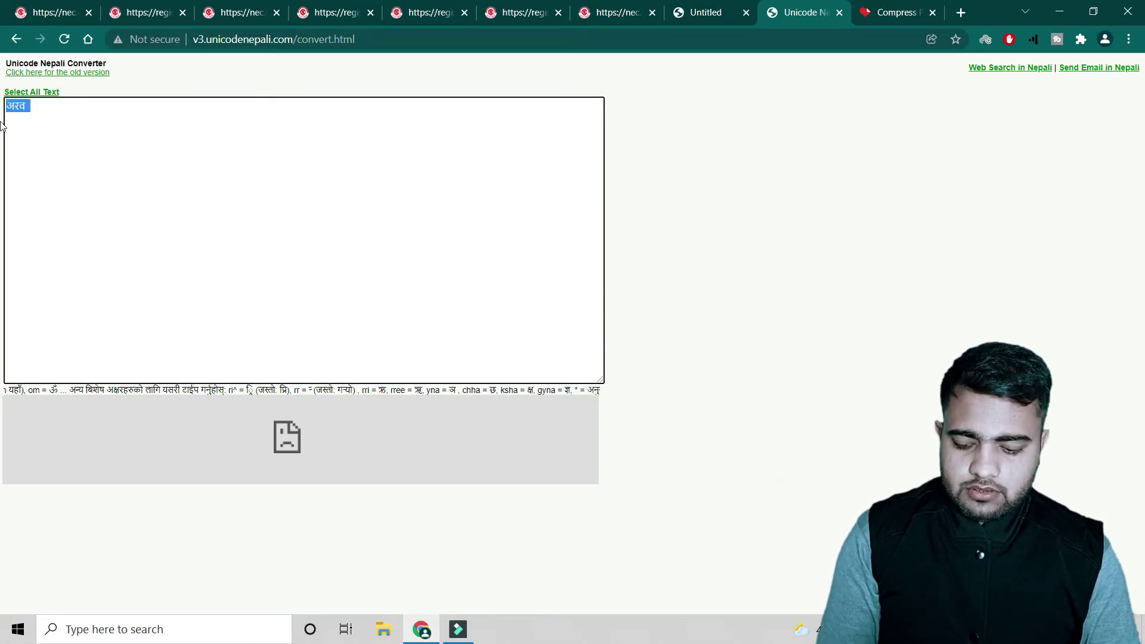
{"action": "left_click", "coordinate": [333, 12]}
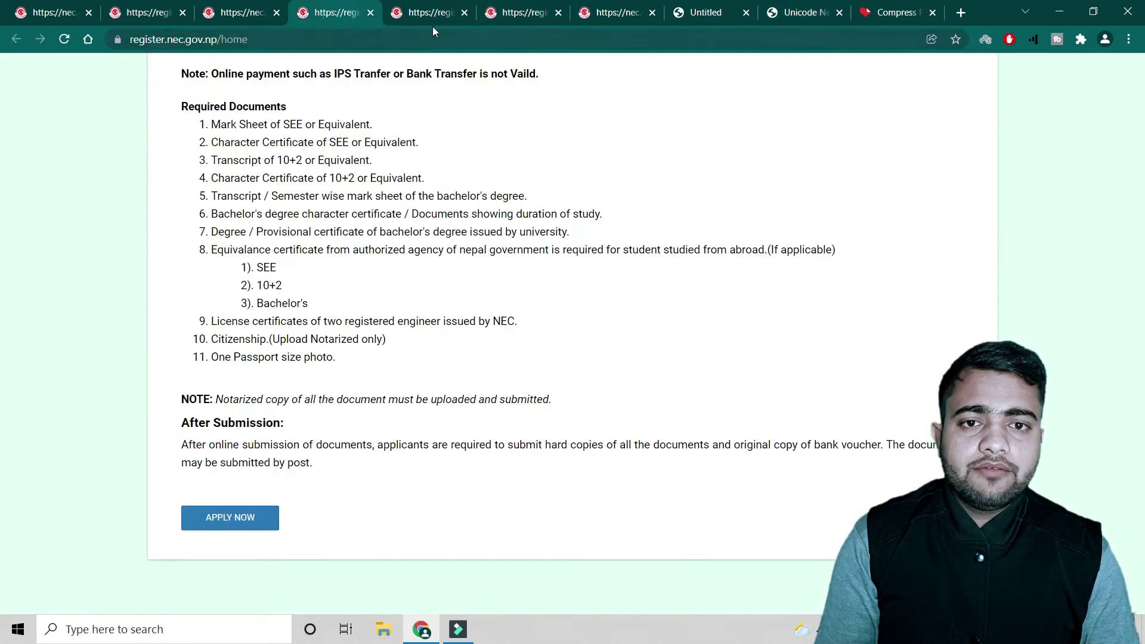
On the personal details form, try the Nepali name and First Name fields, dismissing suggestions and the text menu.
{"action": "left_click", "coordinate": [438, 17]}
{"action": "left_click", "coordinate": [352, 318]}
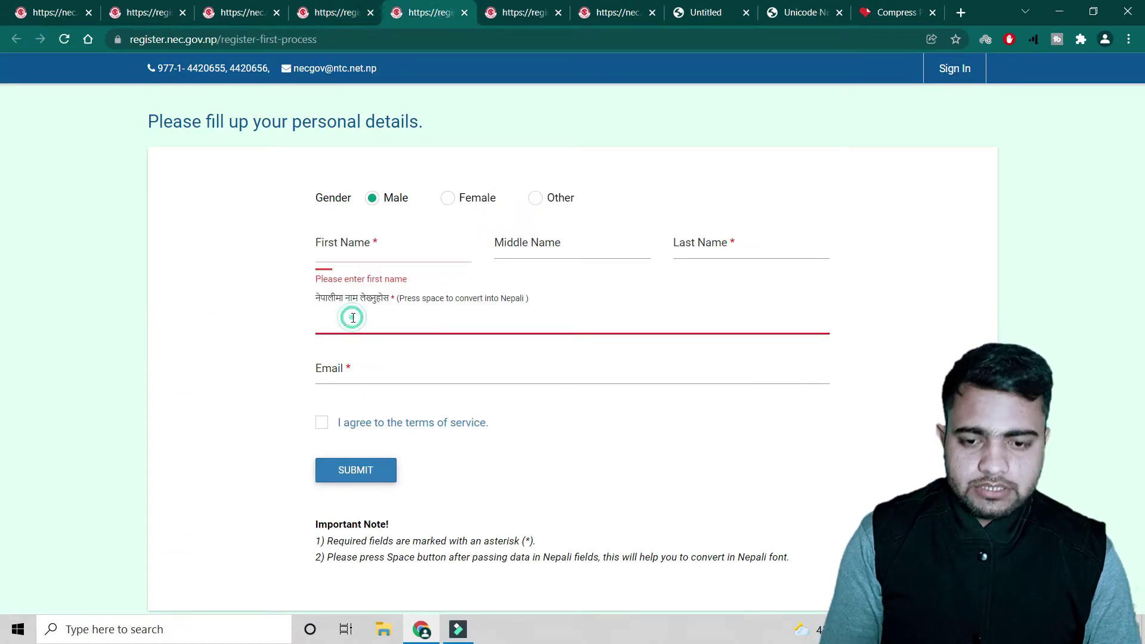
{"action": "left_click", "coordinate": [354, 318]}
{"action": "left_click", "coordinate": [356, 318]}
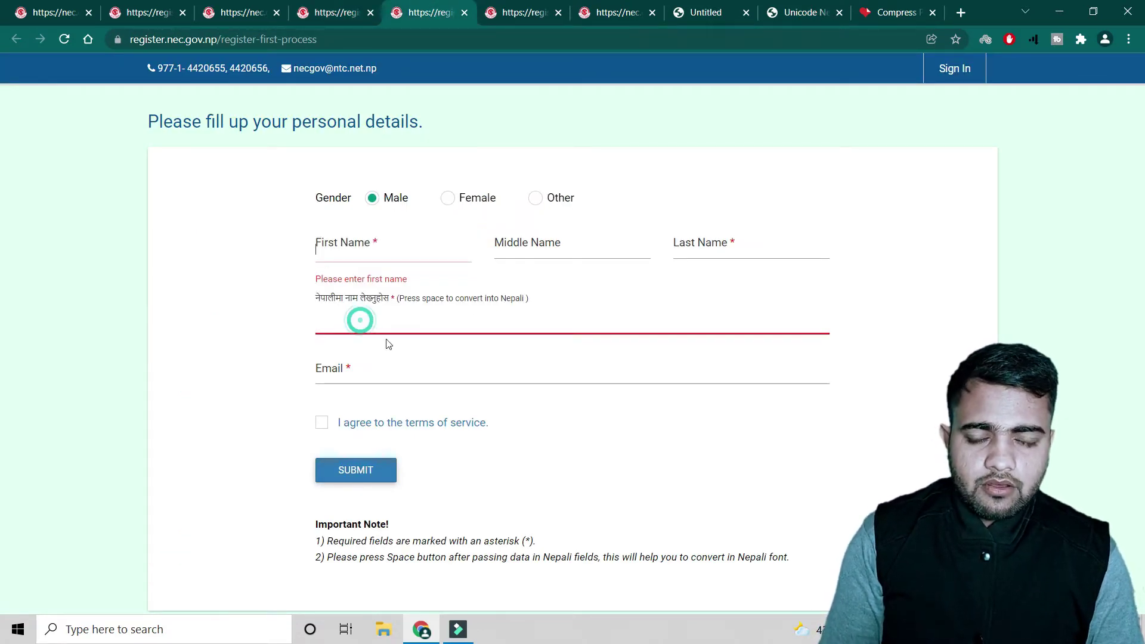
{"action": "left_click", "coordinate": [732, 323]}
{"action": "left_click", "coordinate": [355, 248]}
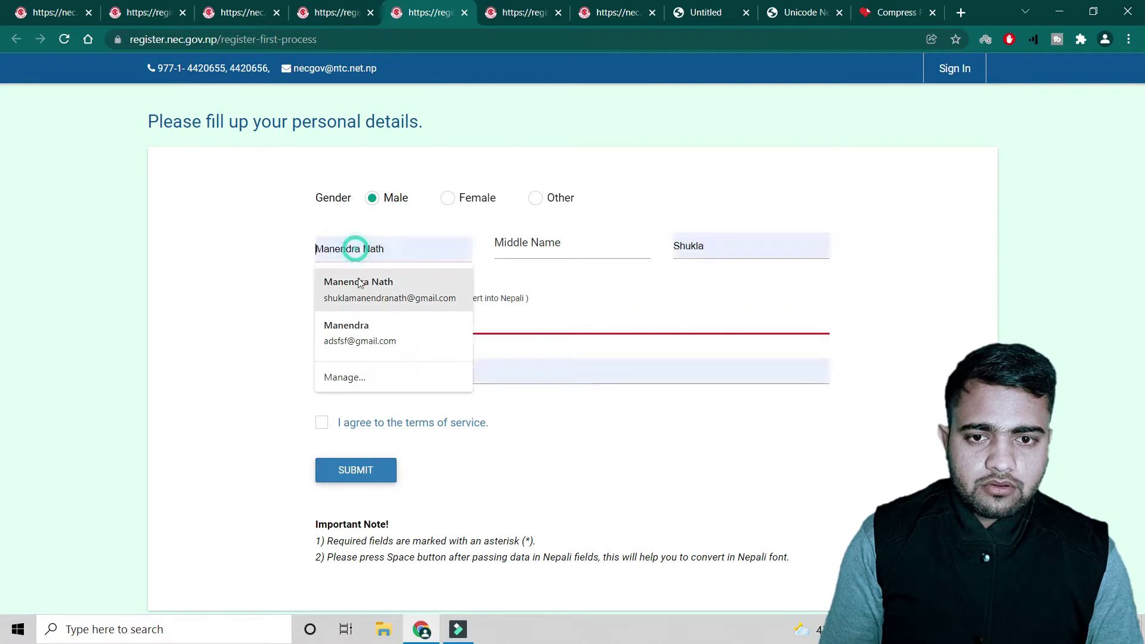
{"action": "left_click", "coordinate": [874, 329]}
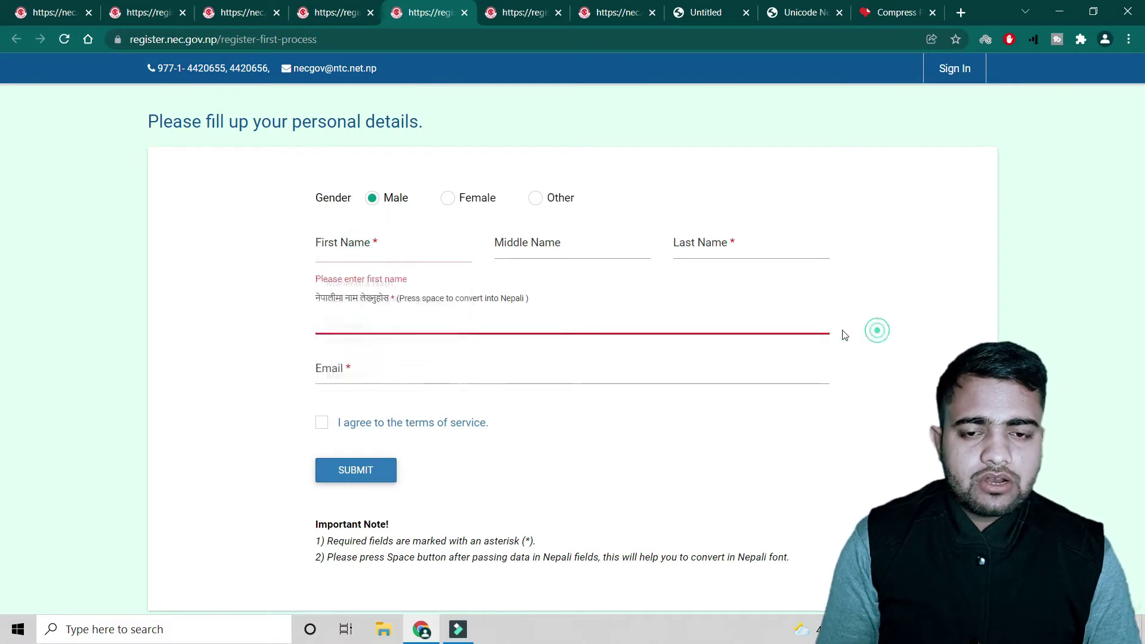
{"action": "right_click", "coordinate": [374, 321]}
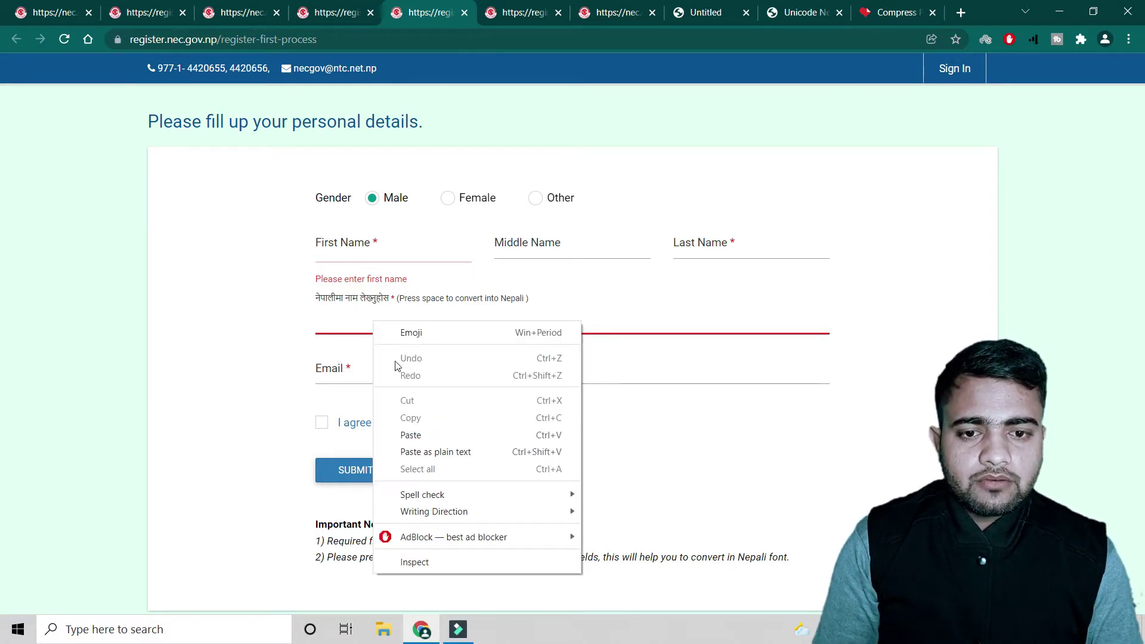
{"action": "left_click", "coordinate": [340, 314]}
Enter a sample first name, let the Nepali name field convert it, then delete the conversion.
{"action": "left_click", "coordinate": [381, 242]}
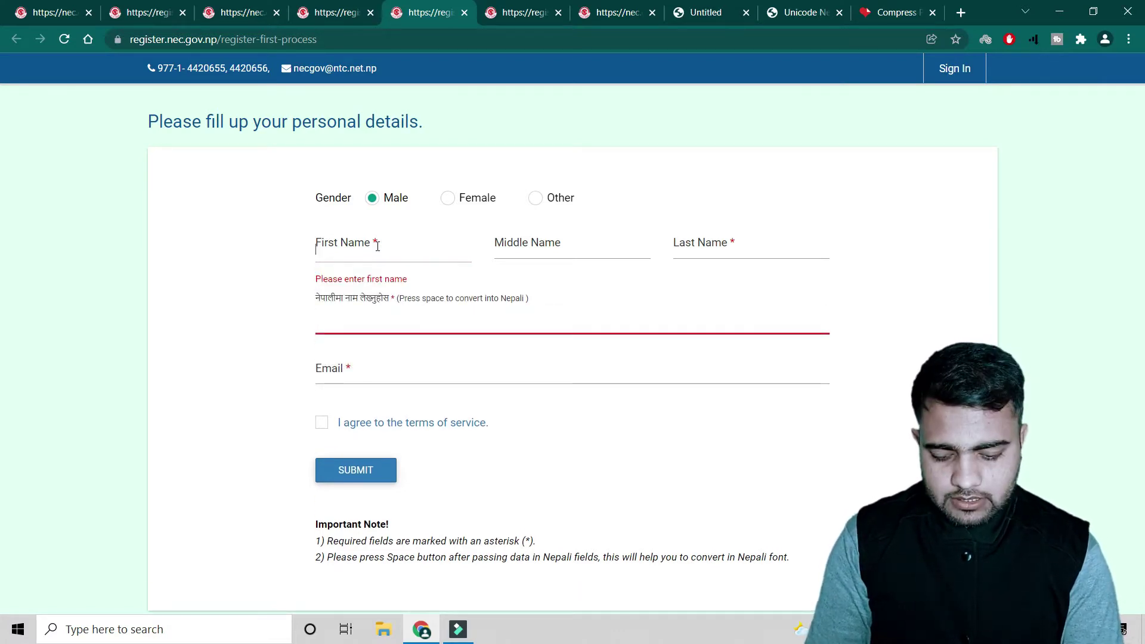
{"action": "type", "text": "Manendra Nath"}
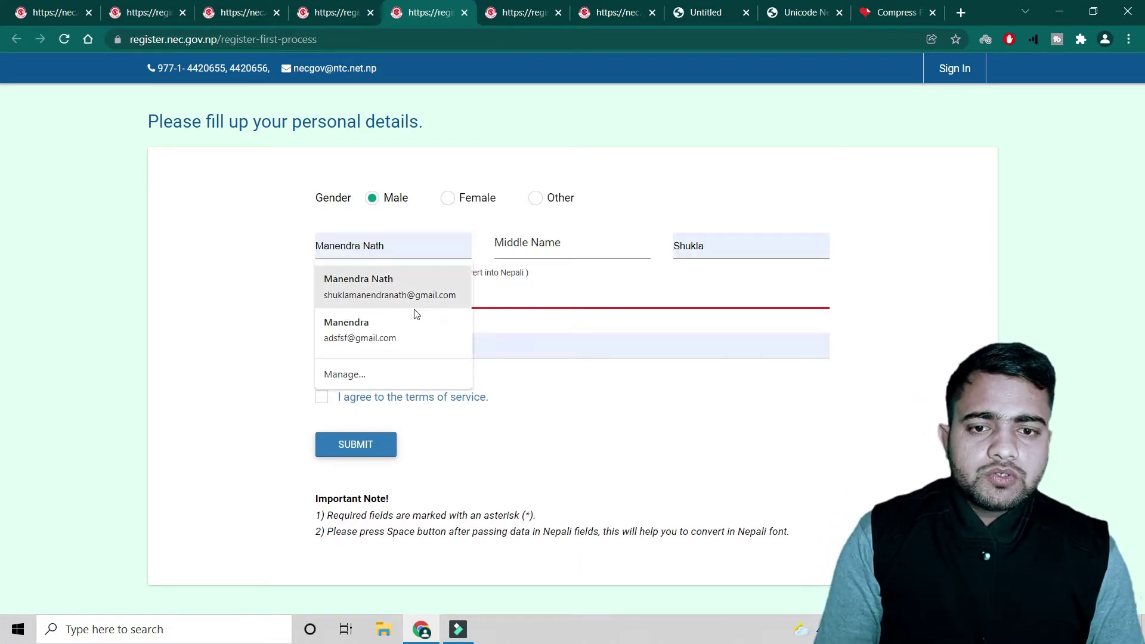
{"action": "left_click_drag", "start_coordinate": [212, 273], "coordinate": [603, 295]}
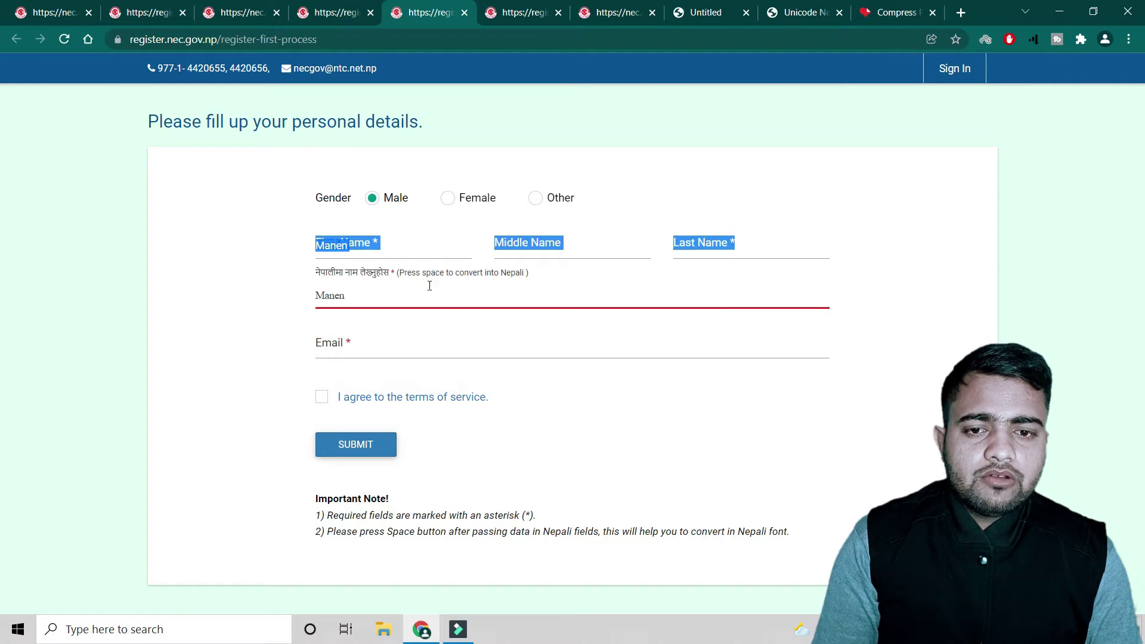
{"action": "left_click", "coordinate": [412, 292]}
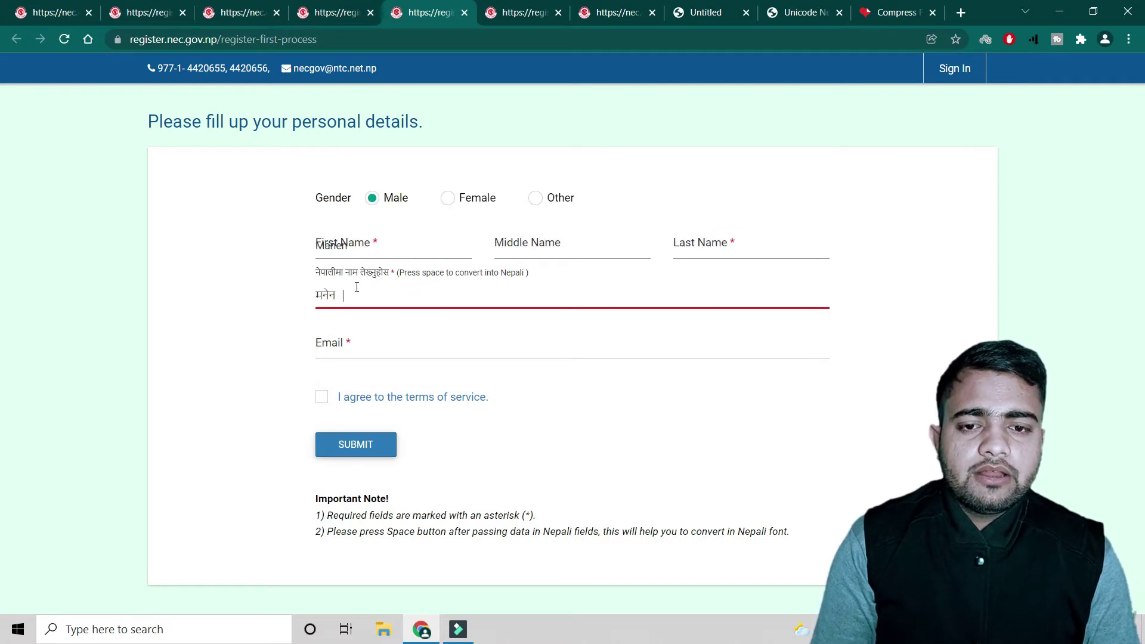
{"action": "left_click_drag", "start_coordinate": [362, 292], "coordinate": [274, 250]}
{"action": "key", "text": "BackSpace"}
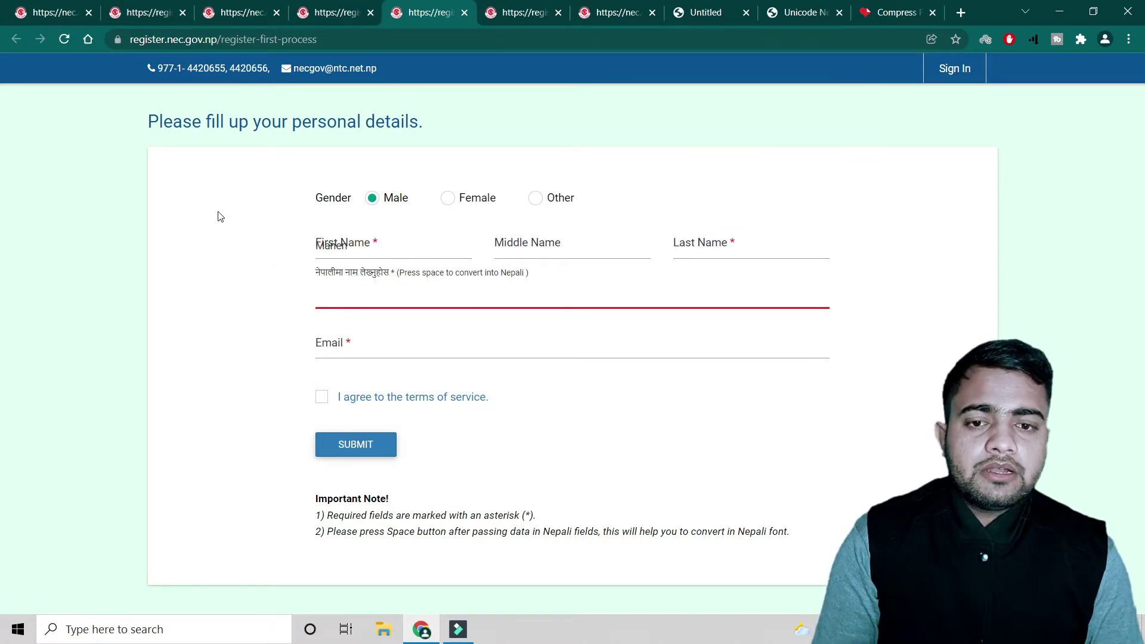
{"action": "left_click", "coordinate": [233, 229]}
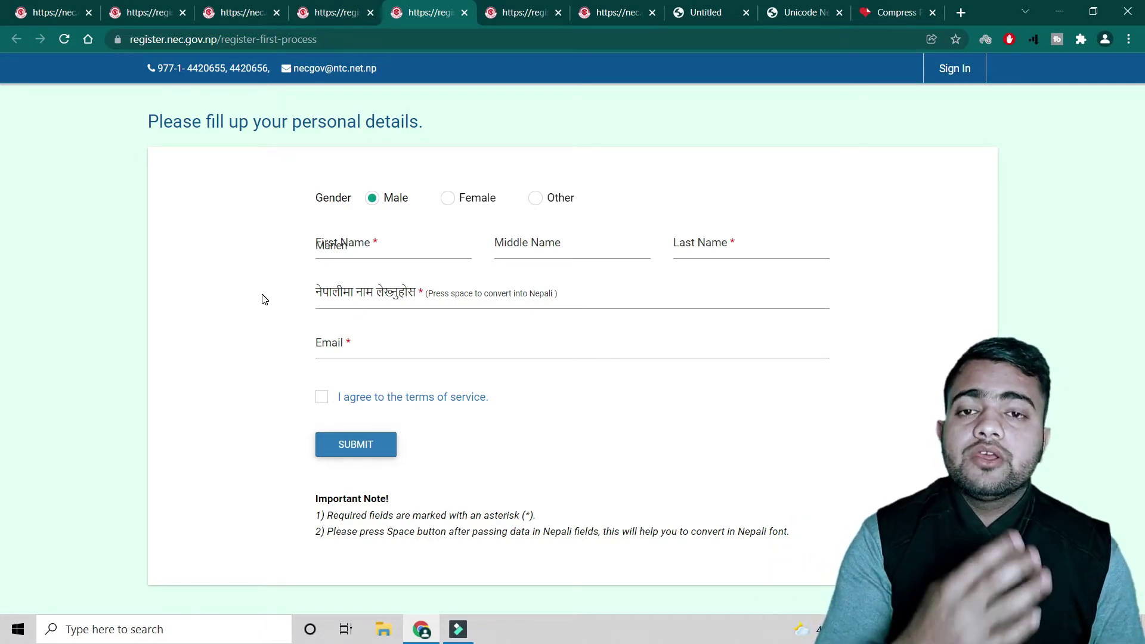
Check the Email field, scroll the form, then minimize Chrome to the desktop.
{"action": "left_click", "coordinate": [381, 343]}
{"action": "left_click", "coordinate": [243, 329]}
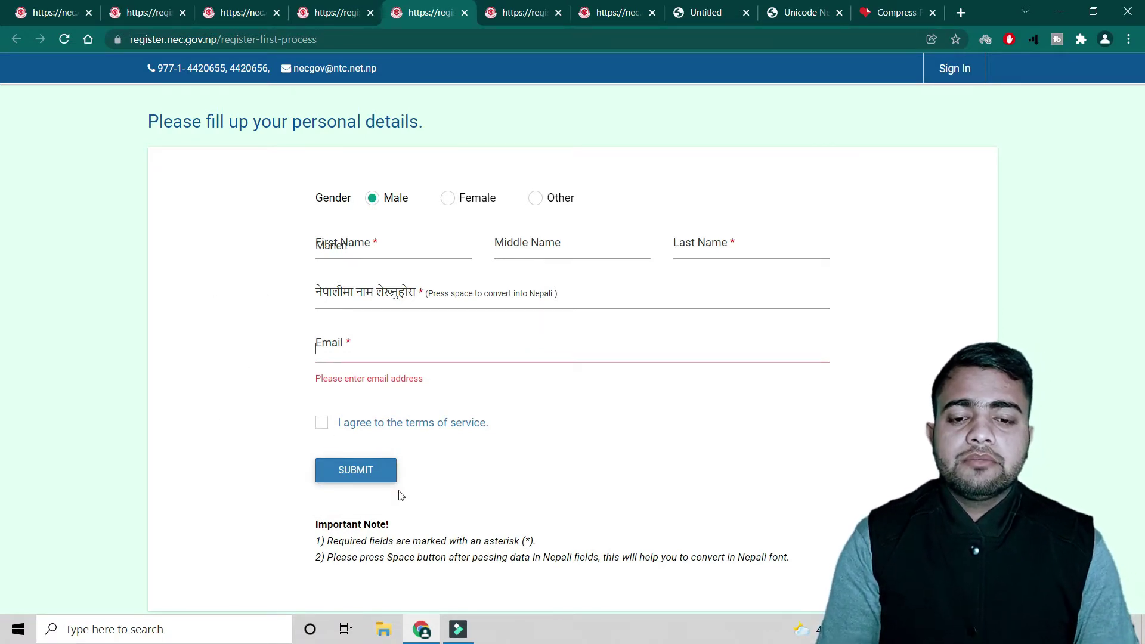
{"action": "scroll", "coordinate": [519, 495], "scroll_direction": "down", "scroll_amount": 1}
{"action": "scroll", "coordinate": [481, 414], "scroll_direction": "up", "scroll_amount": 1}
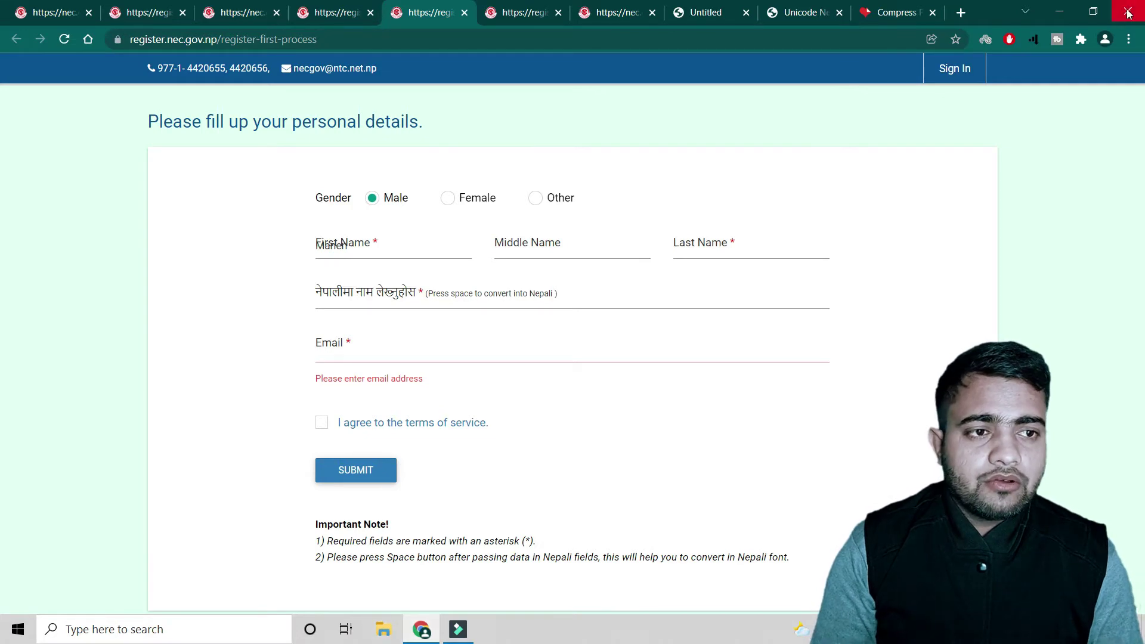
{"action": "left_click", "coordinate": [1059, 12]}
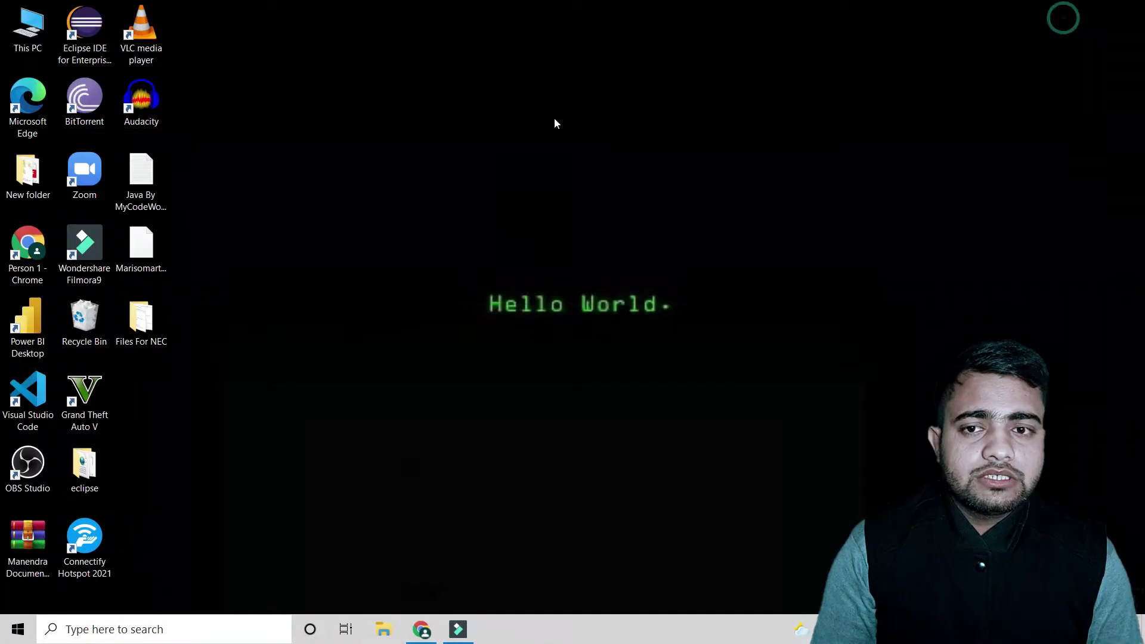
{"action": "left_click", "coordinate": [166, 306]}
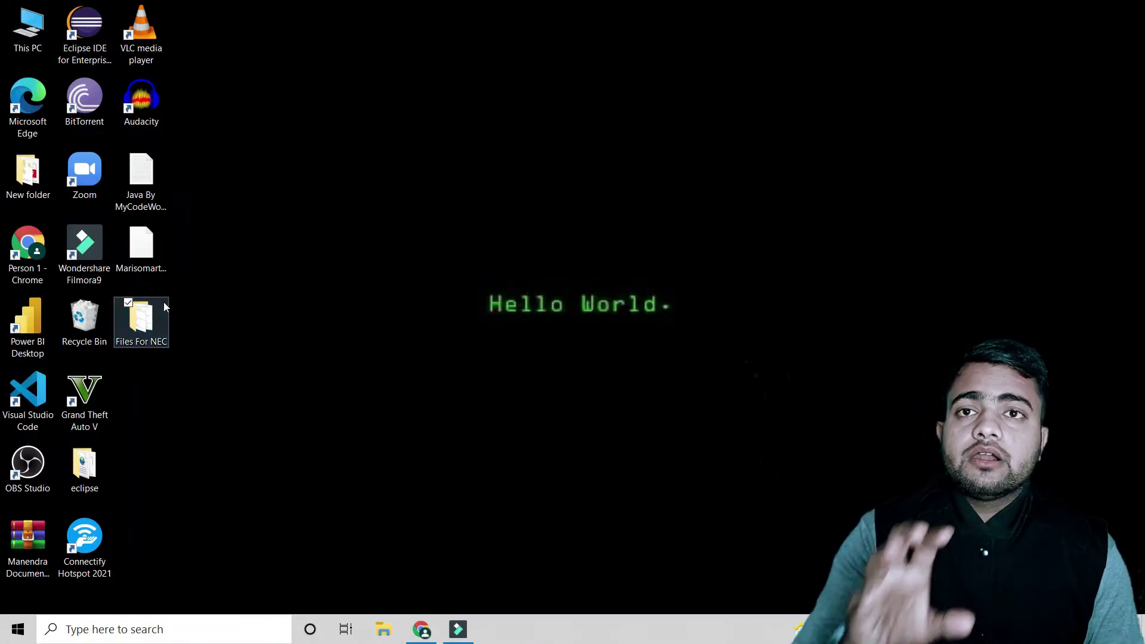
{"action": "double_click", "coordinate": [165, 306]}
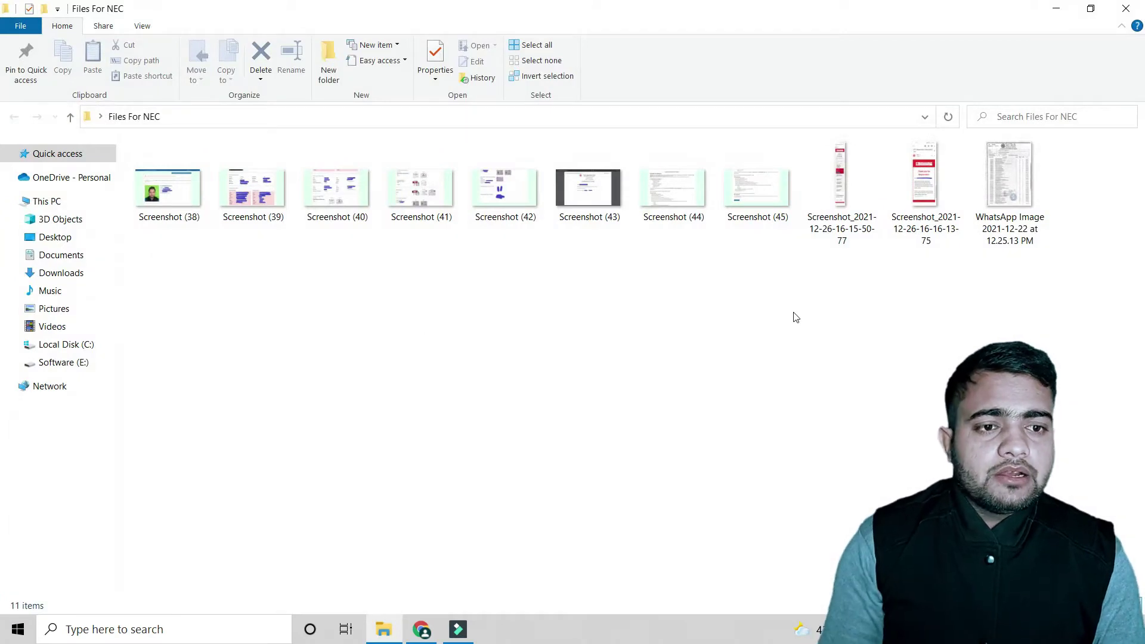
{"action": "left_click", "coordinate": [847, 167]}
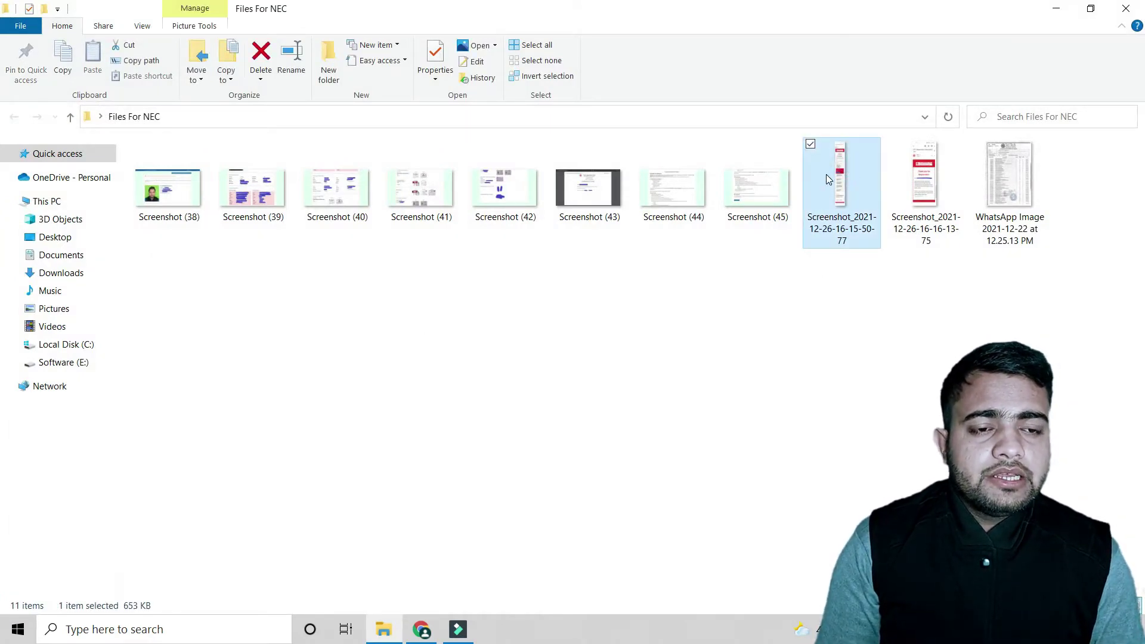
{"action": "double_click", "coordinate": [825, 177]}
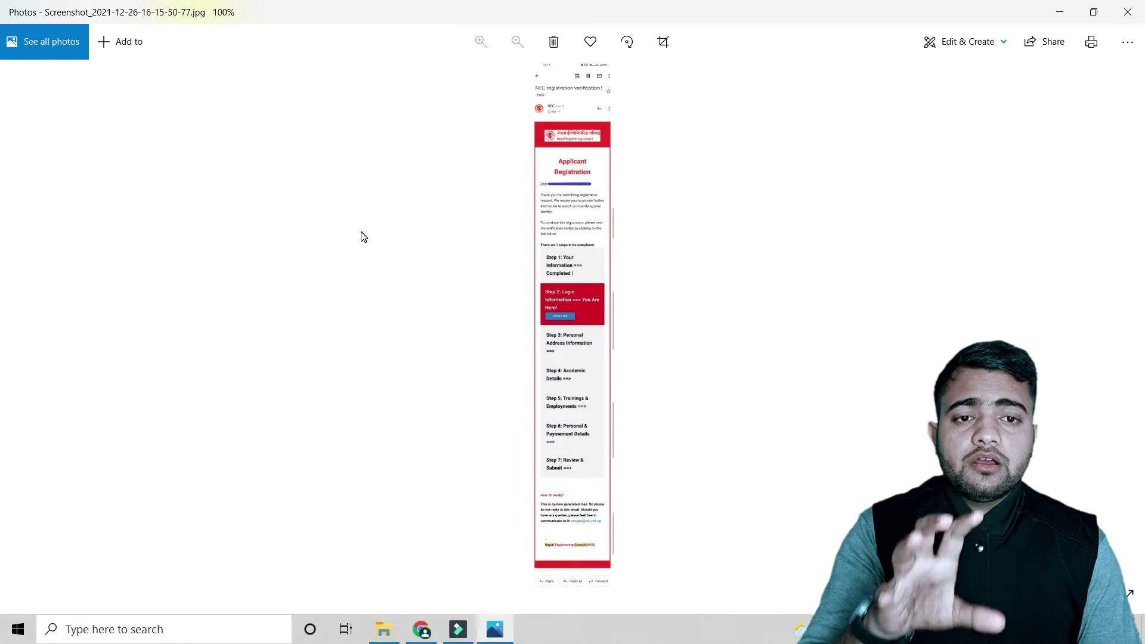
Zoom the email screenshot to 29% and pan to the Applicant Registration heading.
{"action": "scroll", "coordinate": [513, 247], "scroll_direction": "up", "scroll_amount": 5}
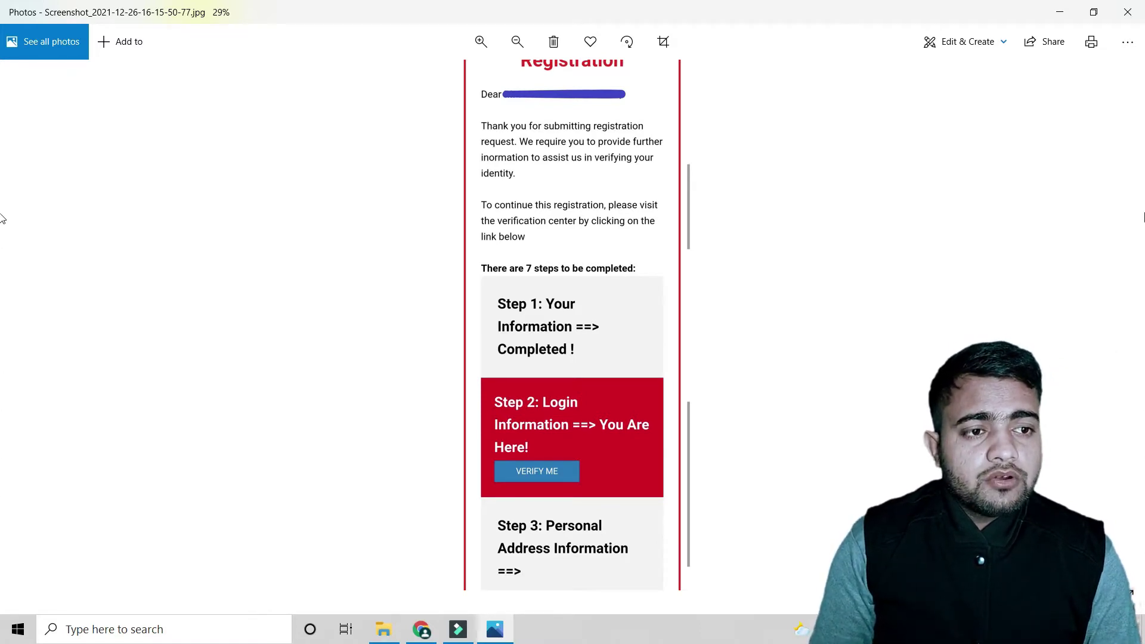
{"action": "left_click_drag", "start_coordinate": [805, 285], "coordinate": [828, 465]}
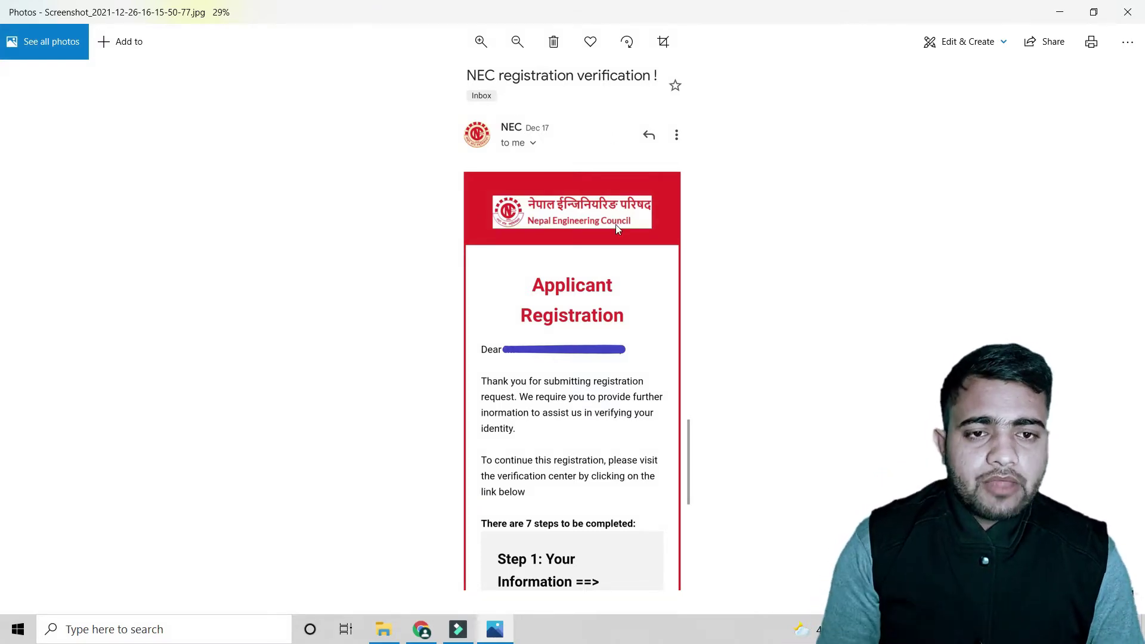
{"action": "scroll", "coordinate": [714, 337], "scroll_direction": "down", "scroll_amount": 4}
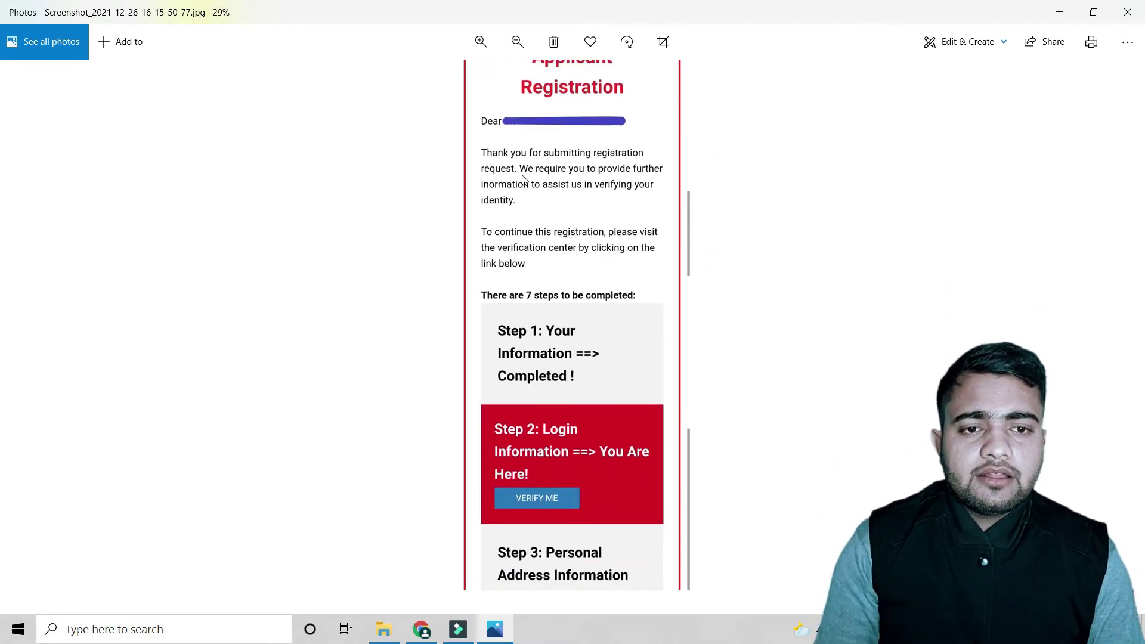
{"action": "left_click_drag", "start_coordinate": [581, 247], "coordinate": [591, 183]}
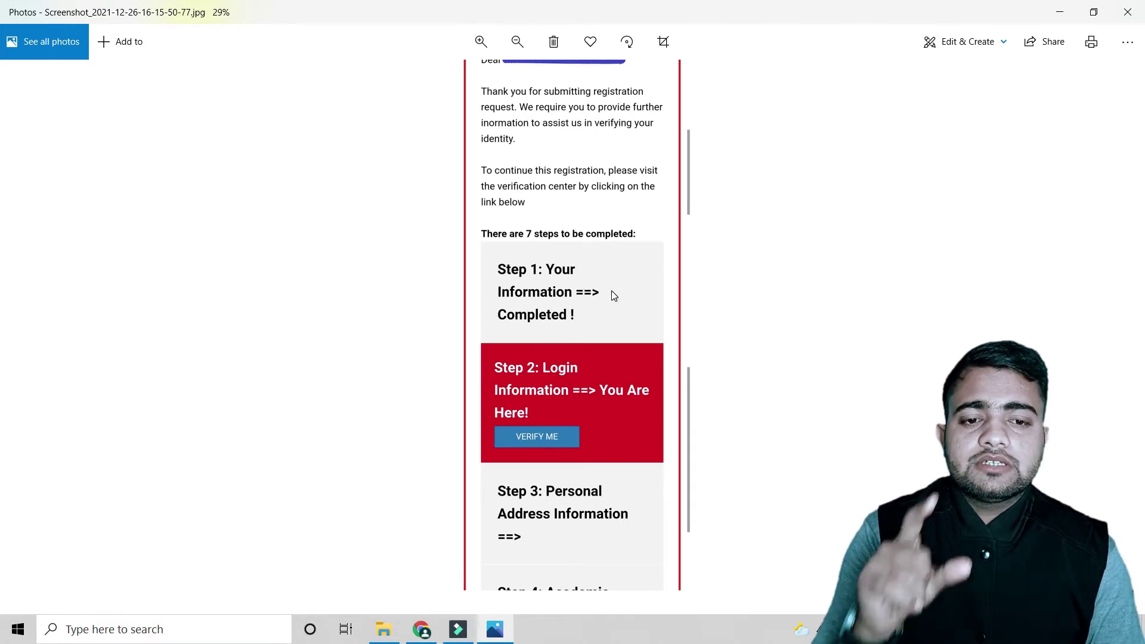
Pan through Steps 4–7 and How To Verify?, back to Steps 1–2, then return to Chrome.
{"action": "left_click_drag", "start_coordinate": [593, 309], "coordinate": [597, 214]}
{"action": "left_click_drag", "start_coordinate": [588, 411], "coordinate": [592, 233]}
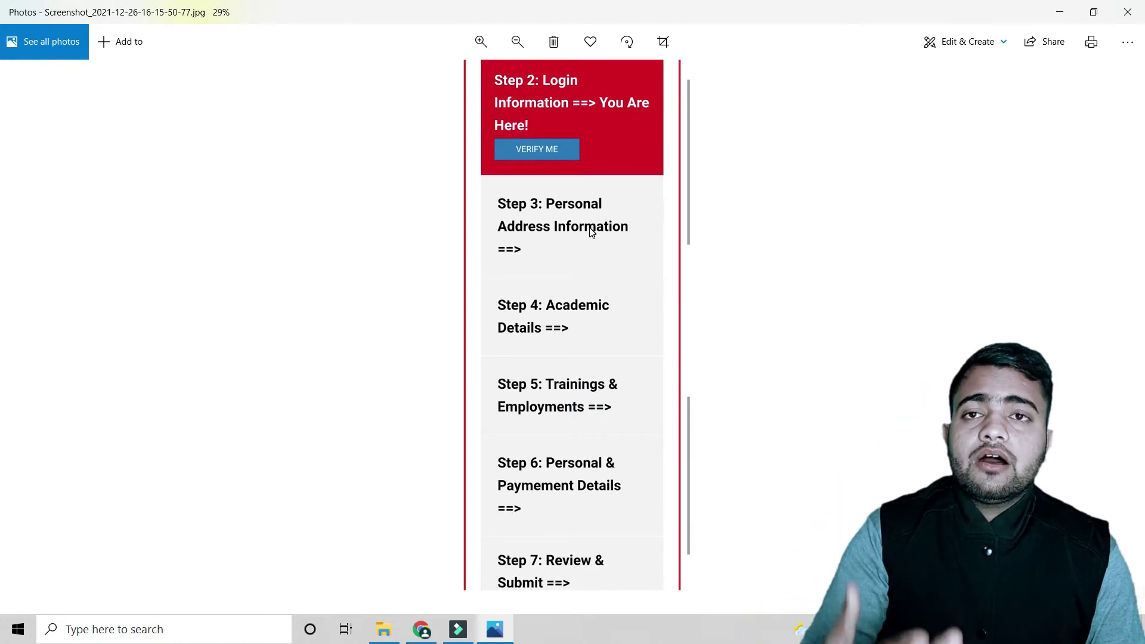
{"action": "left_click_drag", "start_coordinate": [606, 335], "coordinate": [621, 246]}
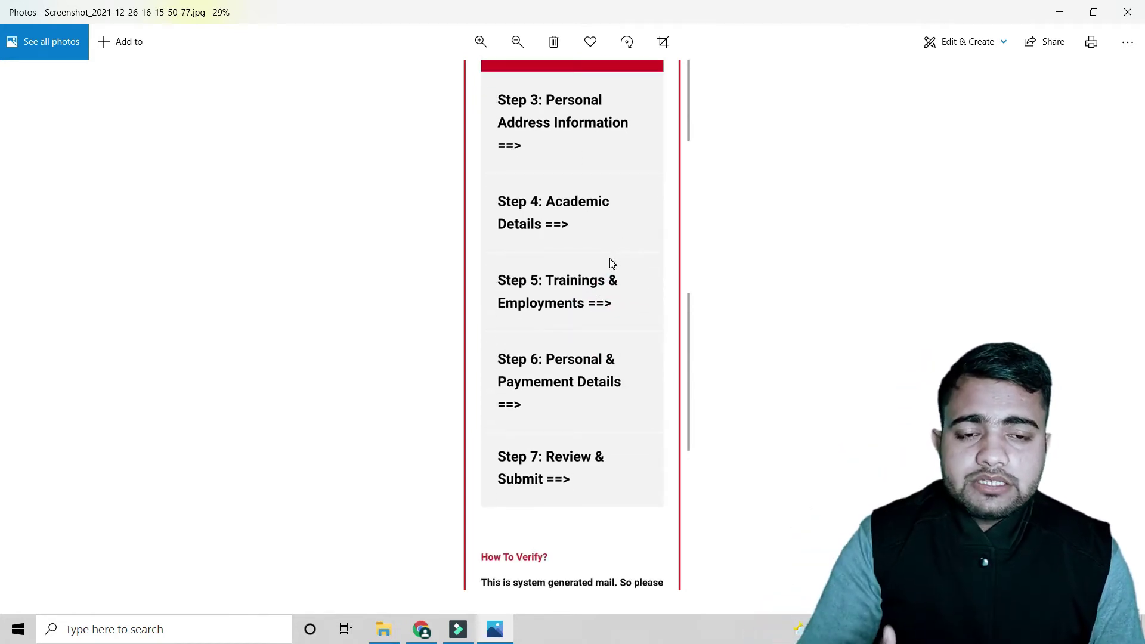
{"action": "left_click_drag", "start_coordinate": [600, 225], "coordinate": [619, 412]}
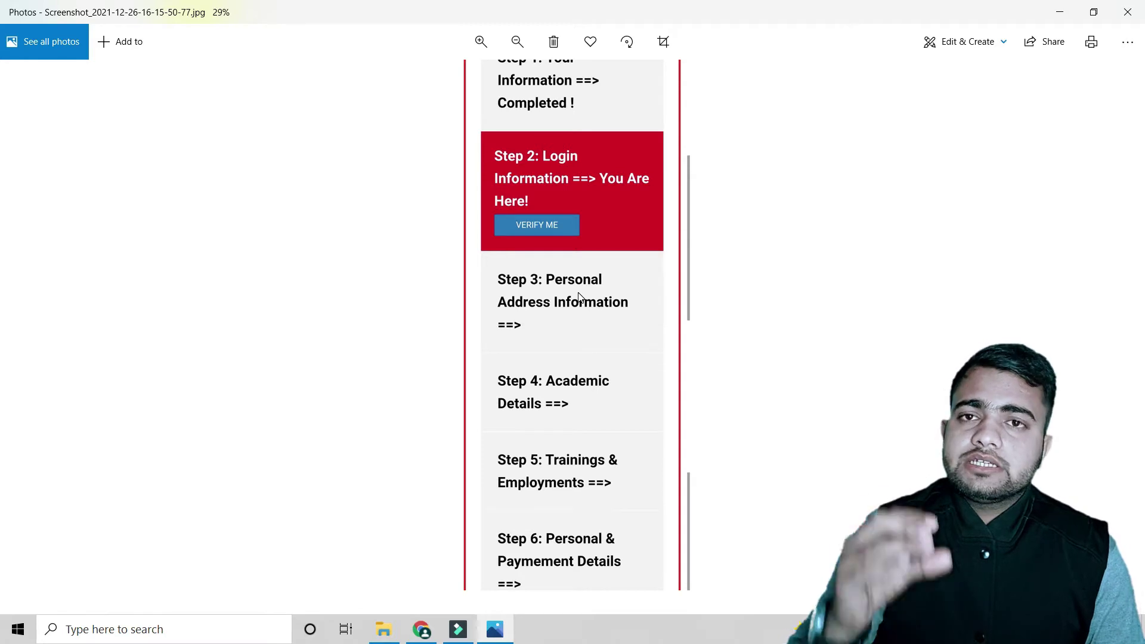
{"action": "scroll", "coordinate": [590, 276], "scroll_direction": "up", "scroll_amount": 2}
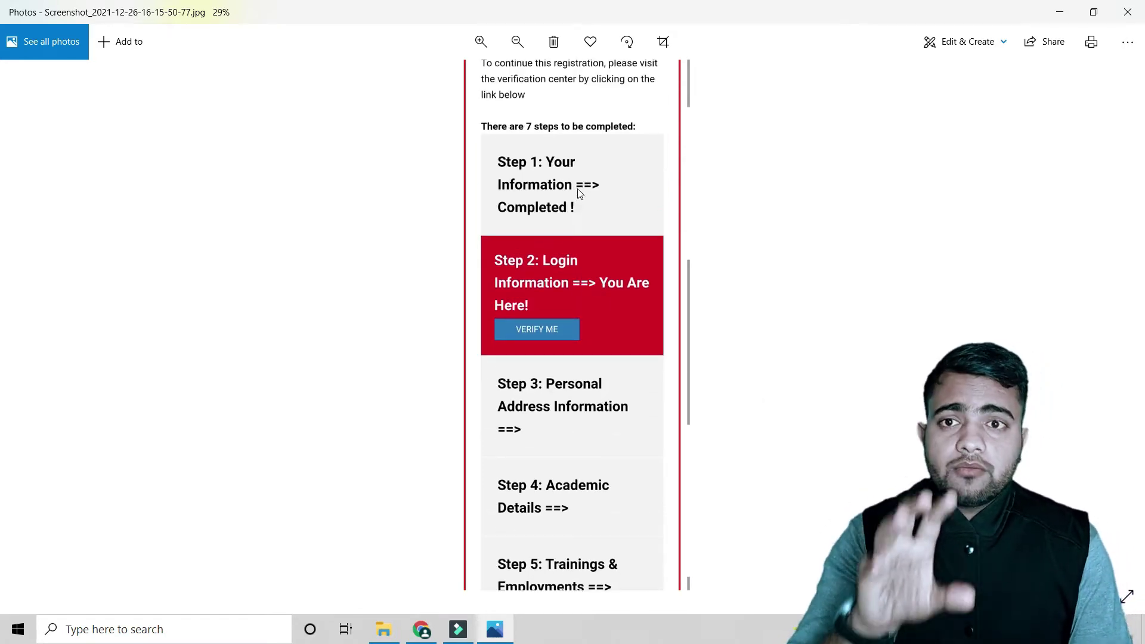
{"action": "scroll", "coordinate": [567, 409], "scroll_direction": "down", "scroll_amount": 2}
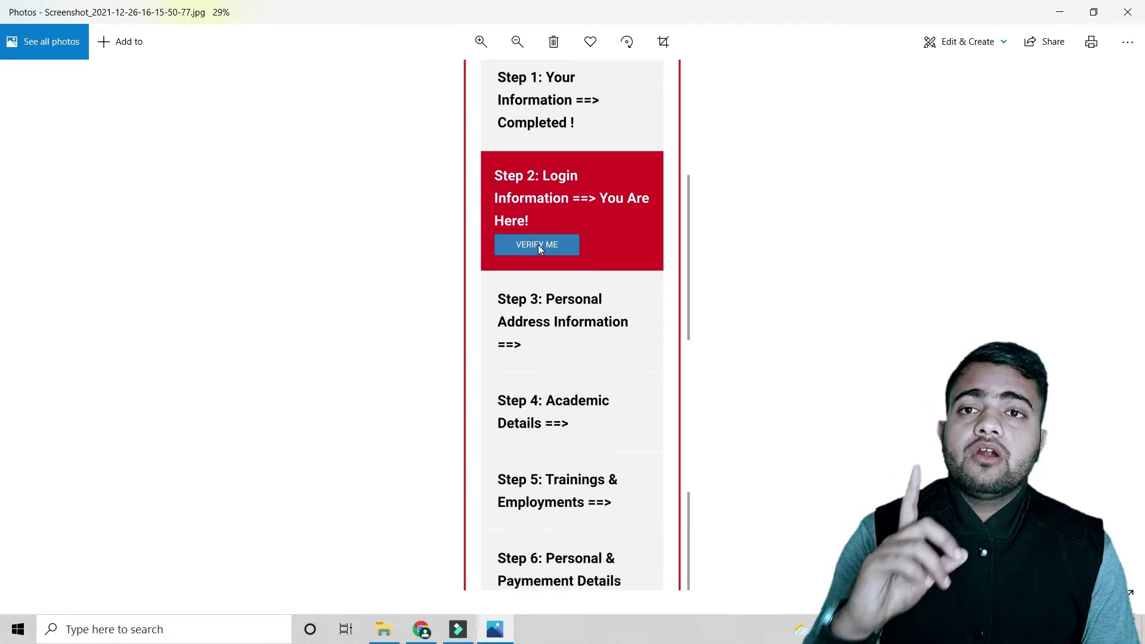
{"action": "left_click", "coordinate": [425, 627]}
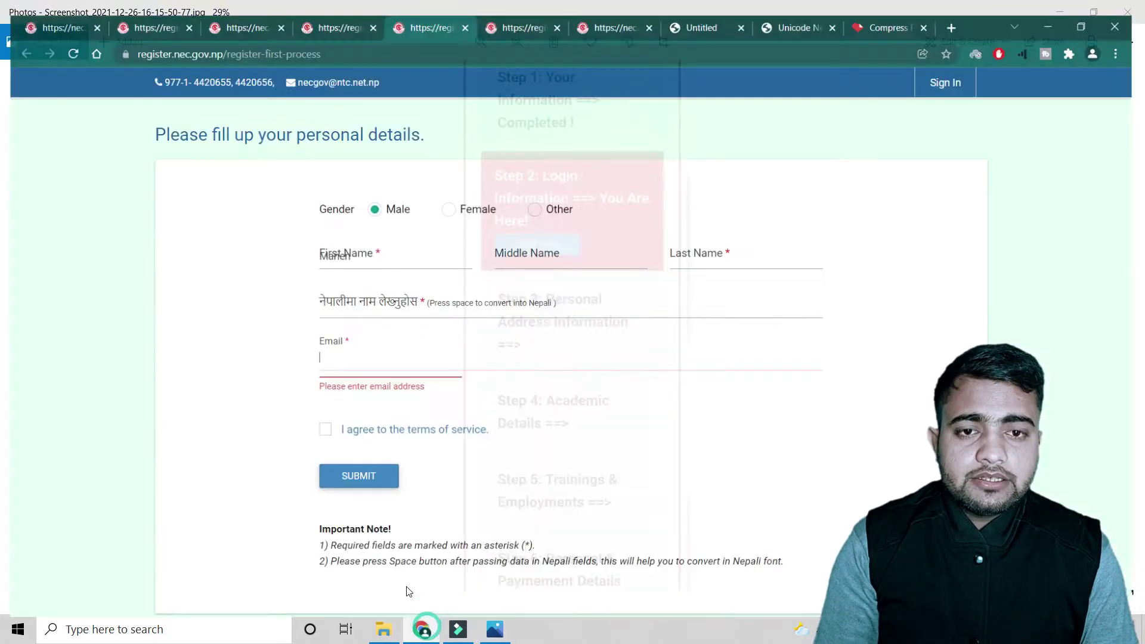
Leave the login Email and Password fields empty to trigger 'Please enter email address' and 'Password Required'.
{"action": "left_click", "coordinate": [502, 13]}
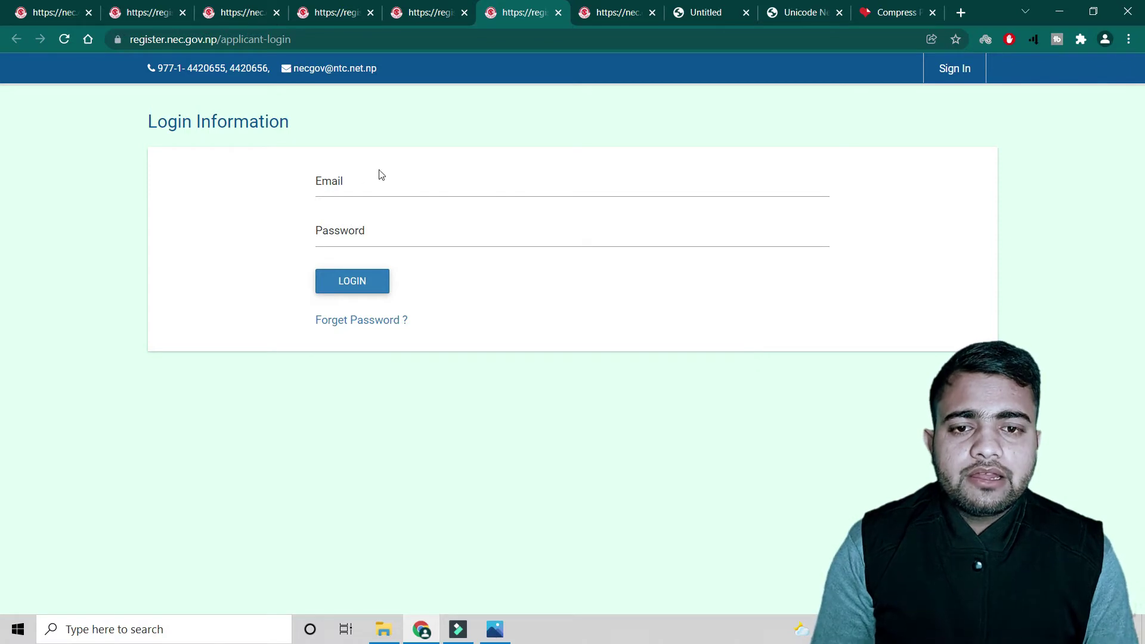
{"action": "left_click", "coordinate": [358, 184]}
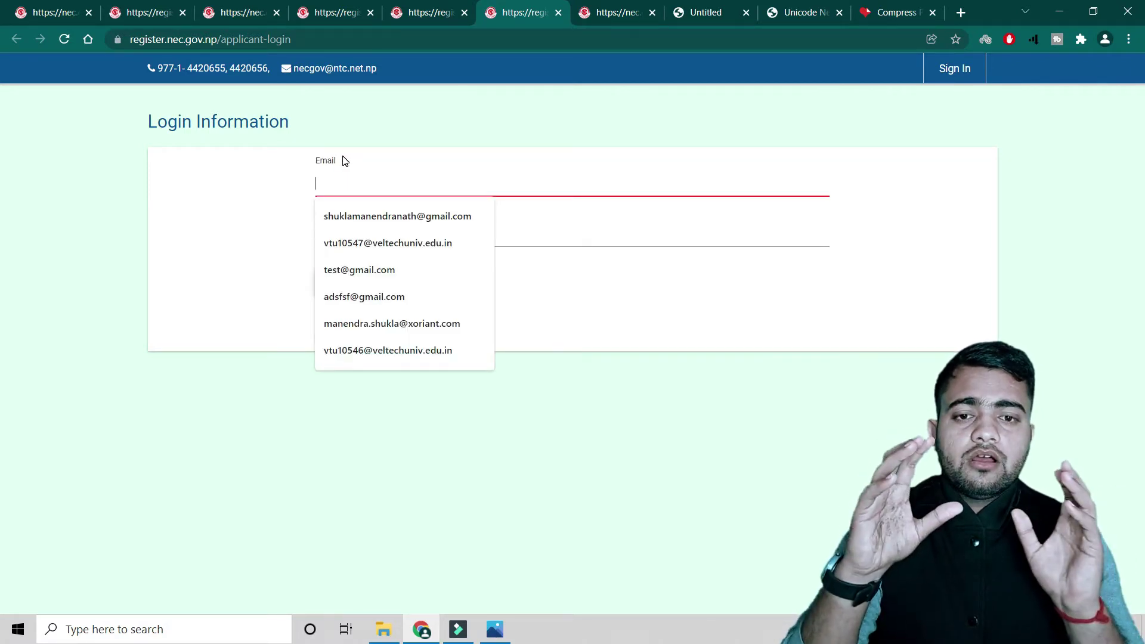
{"action": "left_click", "coordinate": [90, 314]}
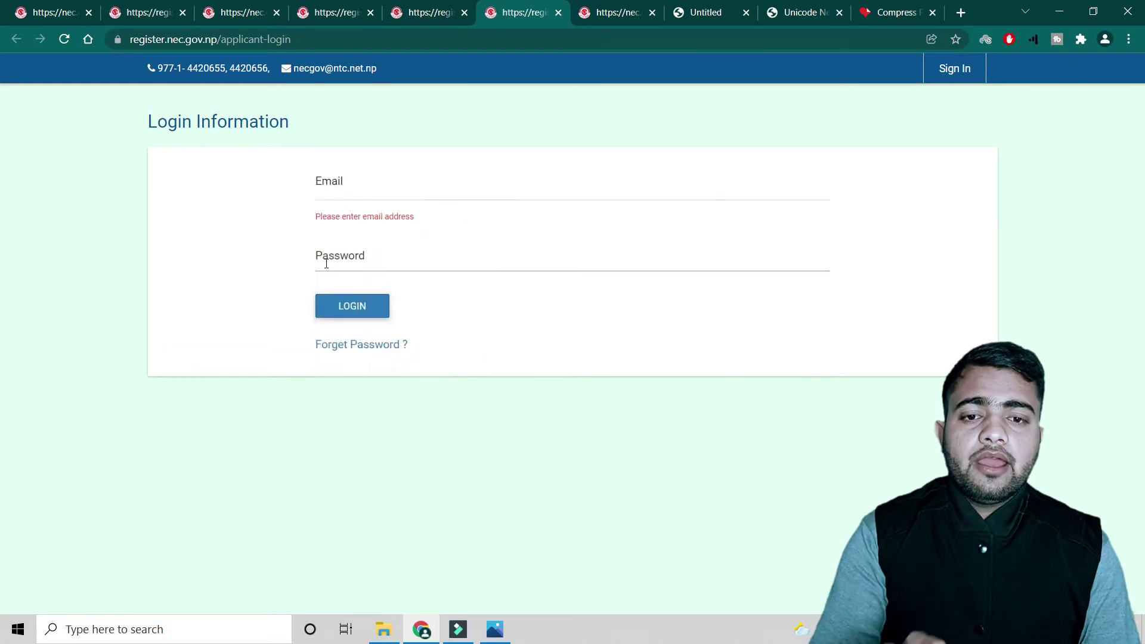
{"action": "left_click", "coordinate": [371, 260]}
{"action": "left_click", "coordinate": [278, 282]}
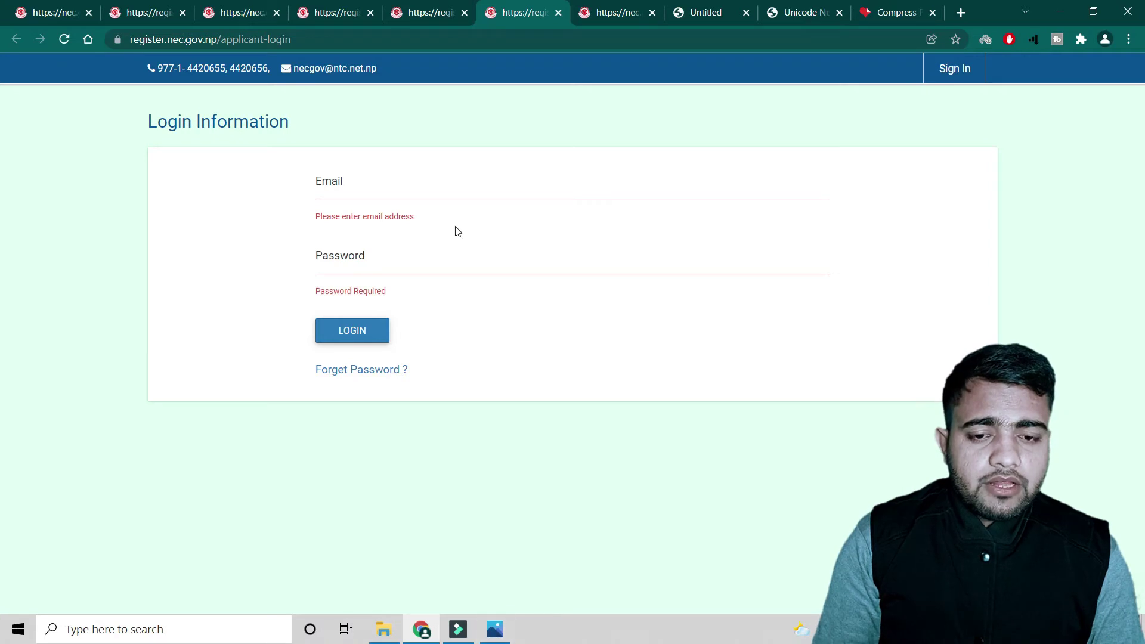
{"action": "left_click", "coordinate": [496, 628]}
Pan from Step 3 to Step 7 and back to Step 2, zoom out to 22%, and close Photos.
{"action": "left_click_drag", "start_coordinate": [541, 328], "coordinate": [542, 284]}
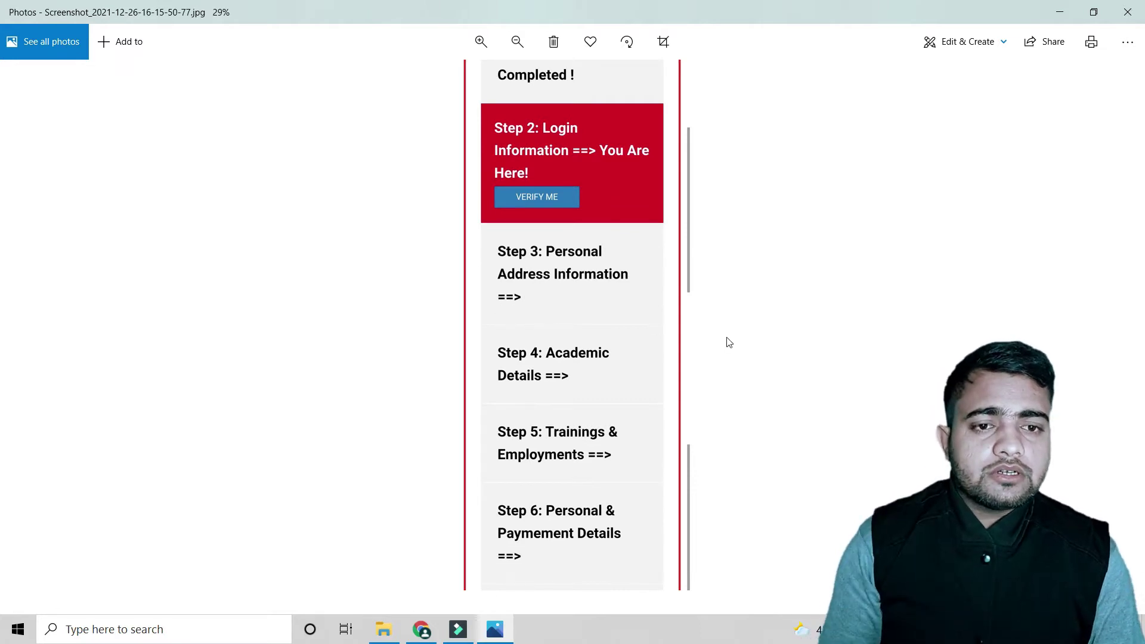
{"action": "left_click_drag", "start_coordinate": [688, 341], "coordinate": [680, 307]}
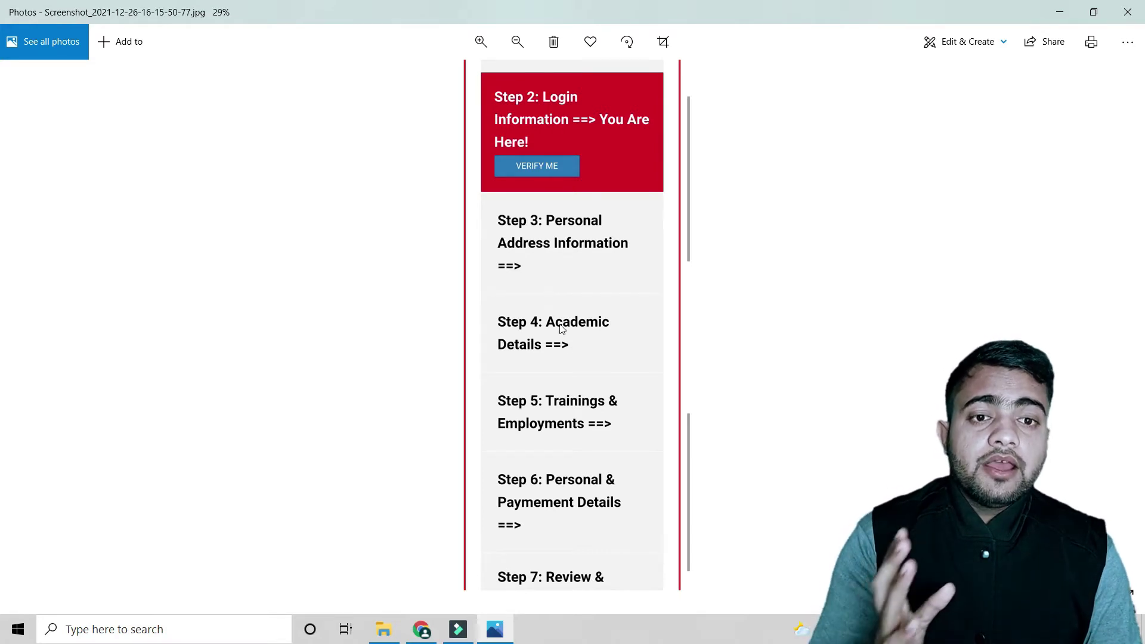
{"action": "left_click_drag", "start_coordinate": [569, 436], "coordinate": [567, 340]}
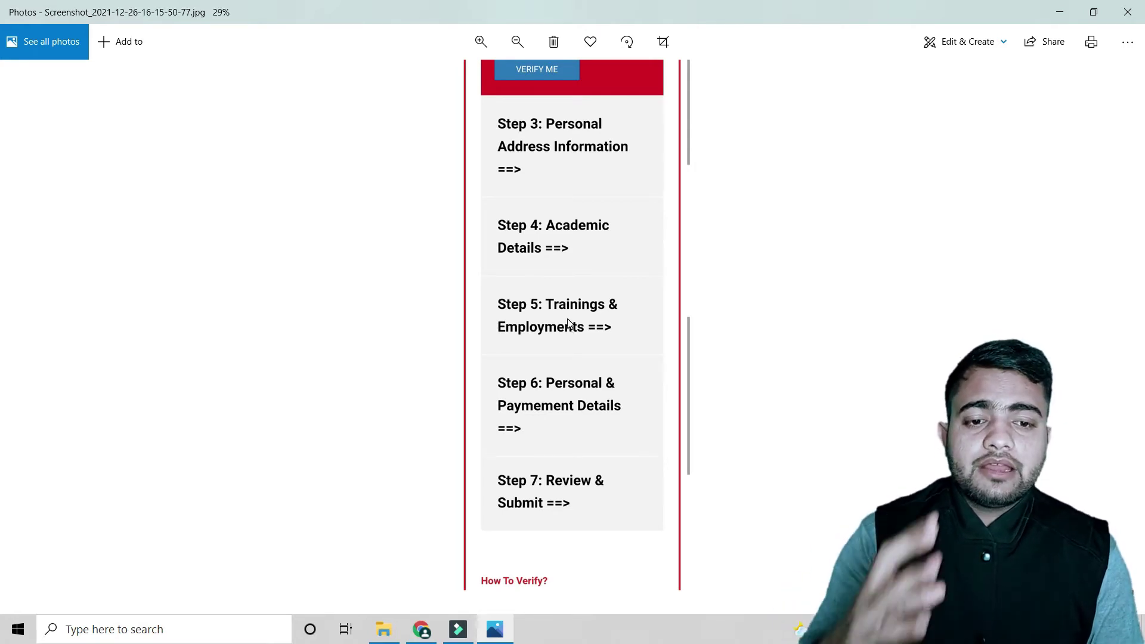
{"action": "left_click_drag", "start_coordinate": [566, 260], "coordinate": [570, 363]}
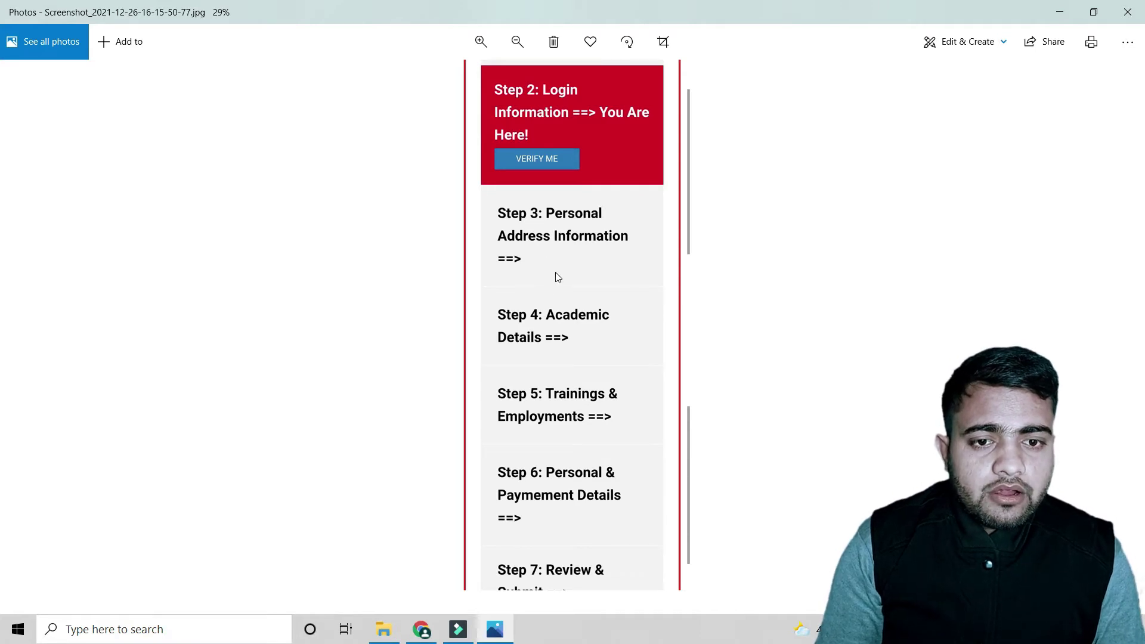
{"action": "scroll", "coordinate": [549, 306], "scroll_direction": "down", "scroll_amount": 1}
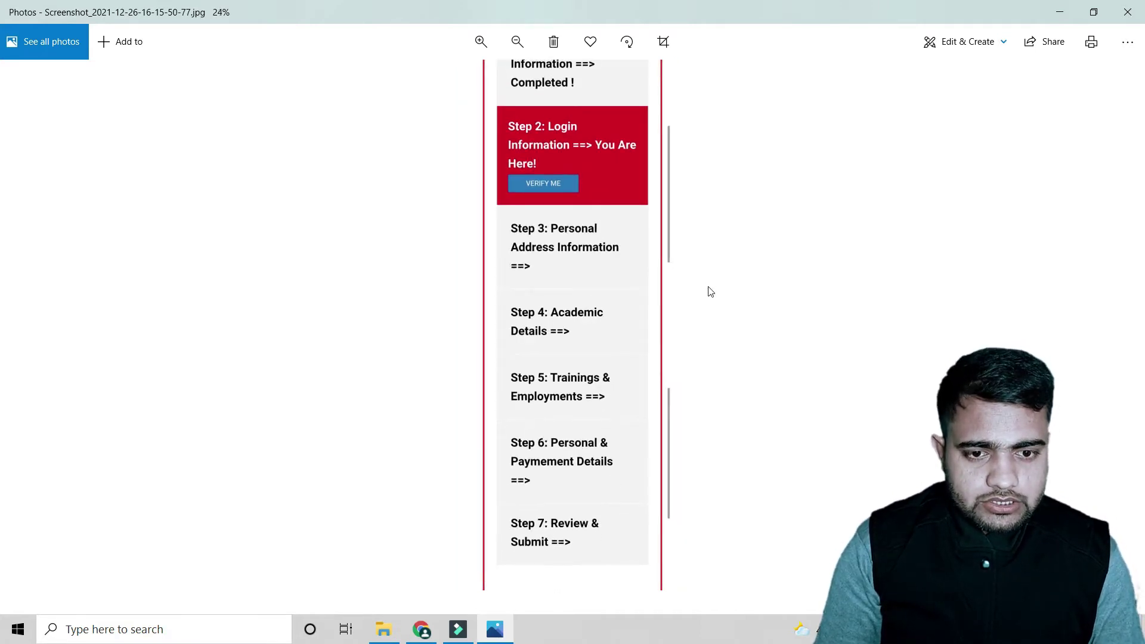
{"action": "scroll", "coordinate": [668, 334], "scroll_direction": "down", "scroll_amount": 1}
{"action": "scroll", "coordinate": [626, 375], "scroll_direction": "up", "scroll_amount": 1}
{"action": "mouse_move", "coordinate": [387, 634]}
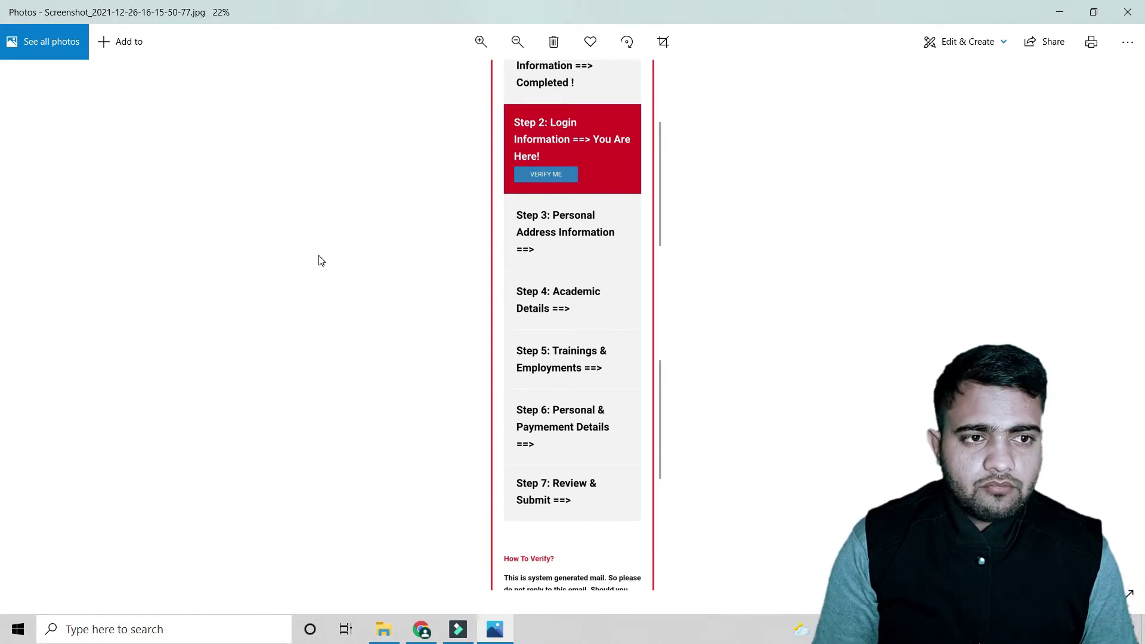
{"action": "left_click", "coordinate": [1128, 12]}
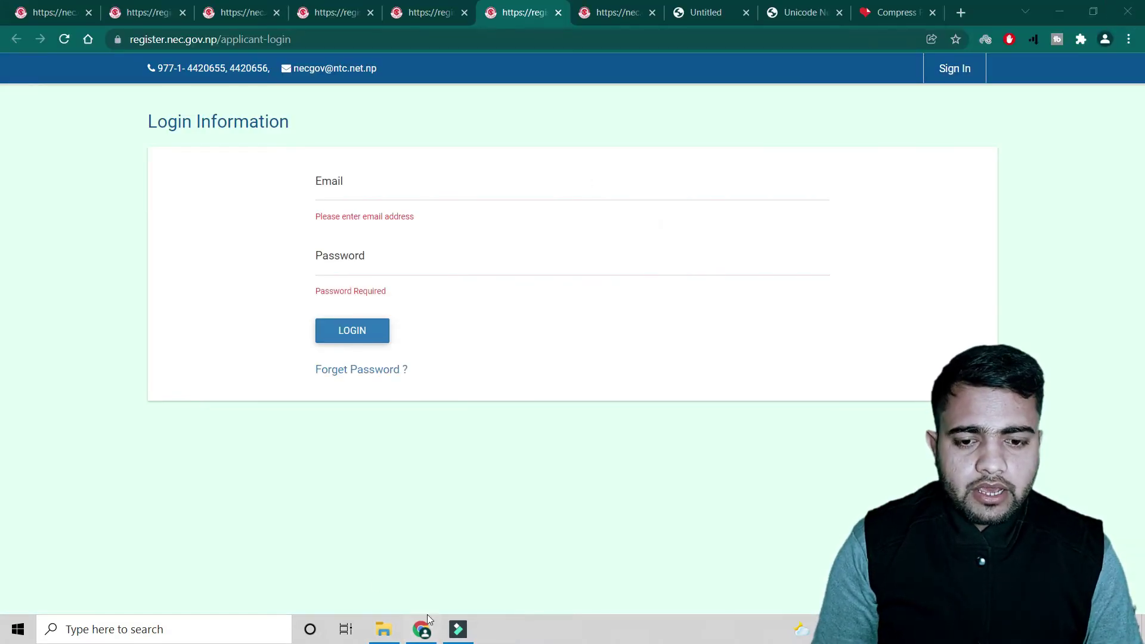
Open Screenshot (38) from Files For NEC in Photos, then advance to Screenshot (39).
{"action": "left_click", "coordinate": [384, 629]}
{"action": "left_click", "coordinate": [217, 347]}
{"action": "double_click", "coordinate": [172, 175]}
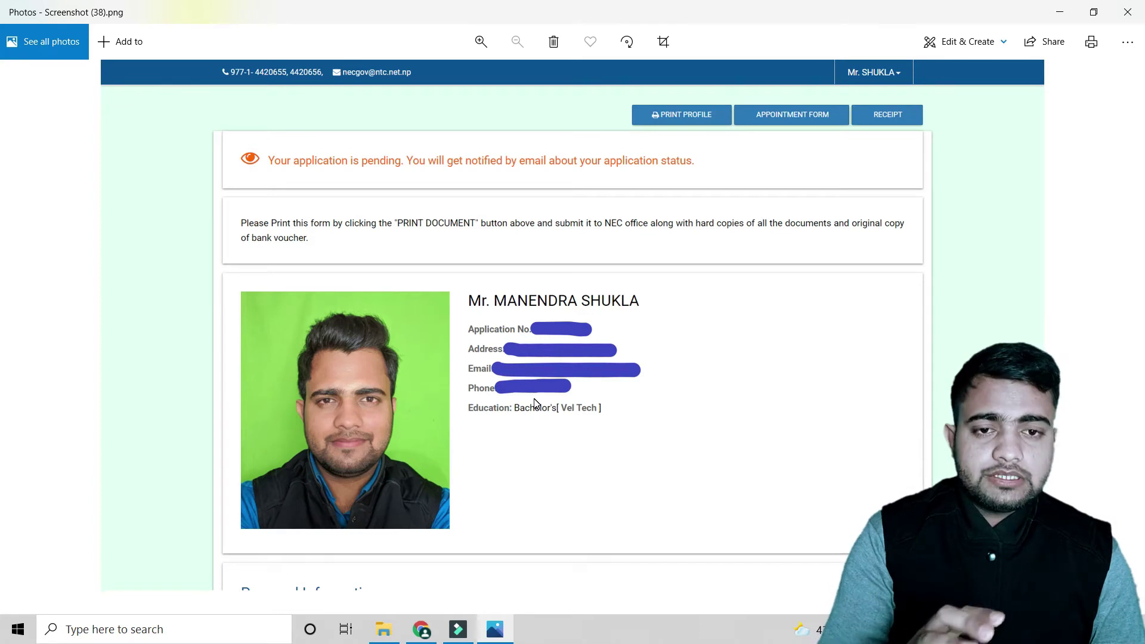
{"action": "key", "text": "Right"}
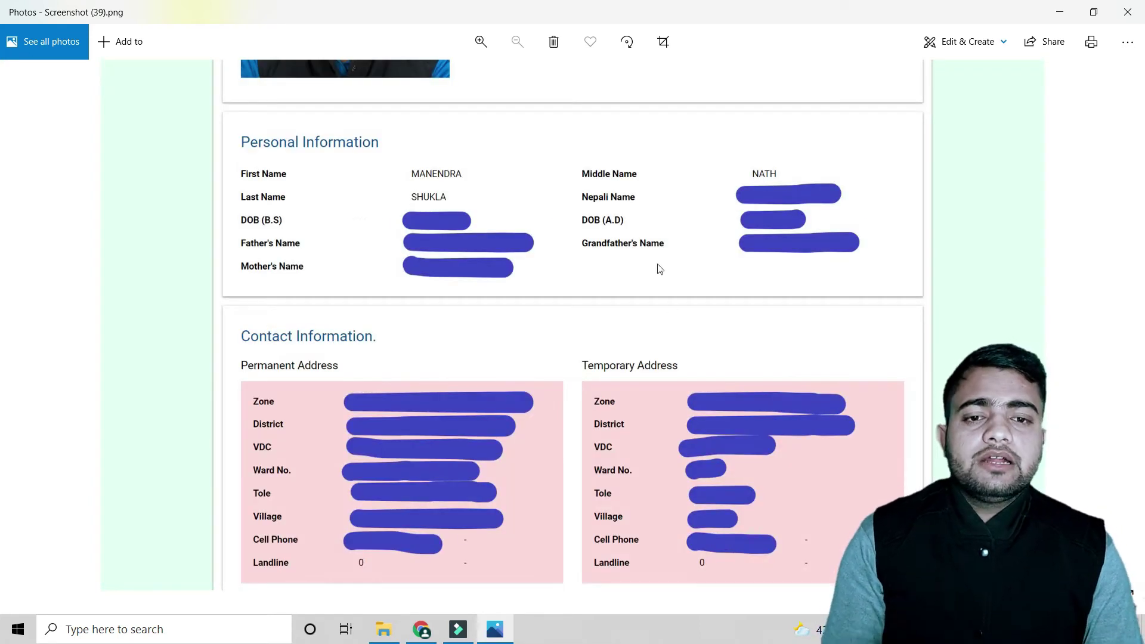